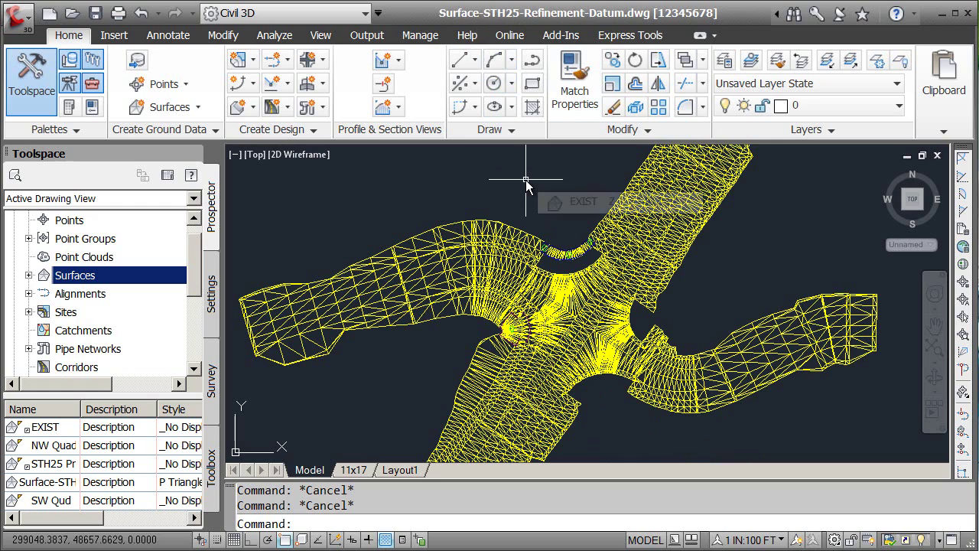
mouse_move(522, 185)
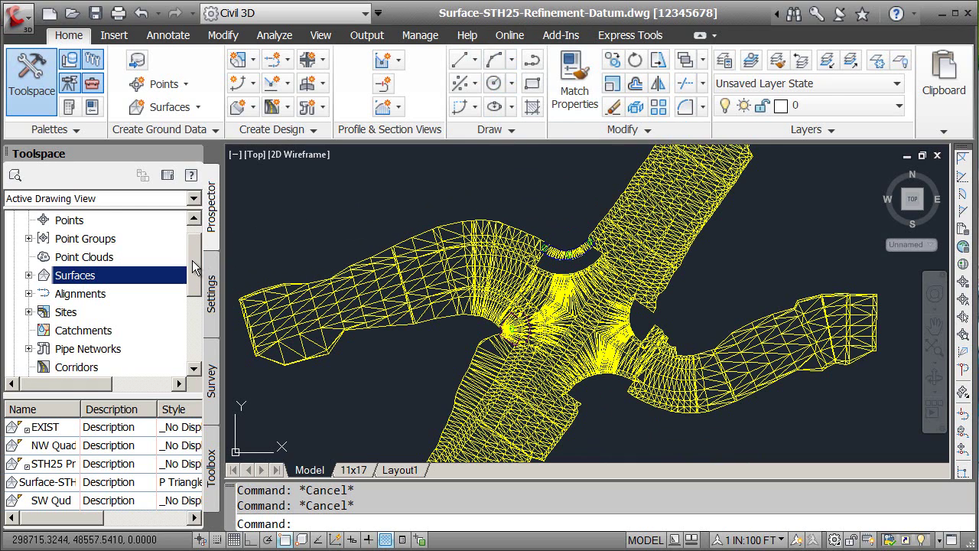
left_click_drag(192, 260, 190, 329)
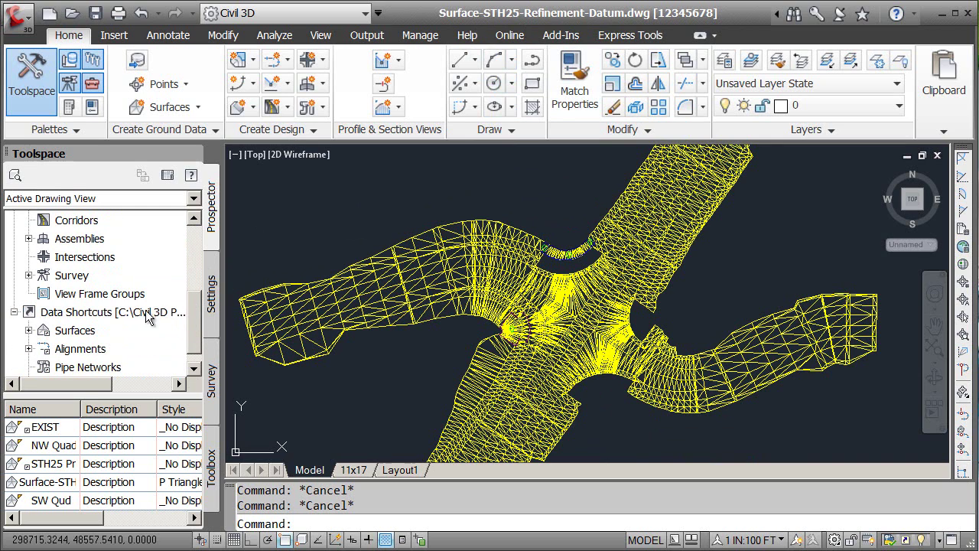
right_click(94, 311)
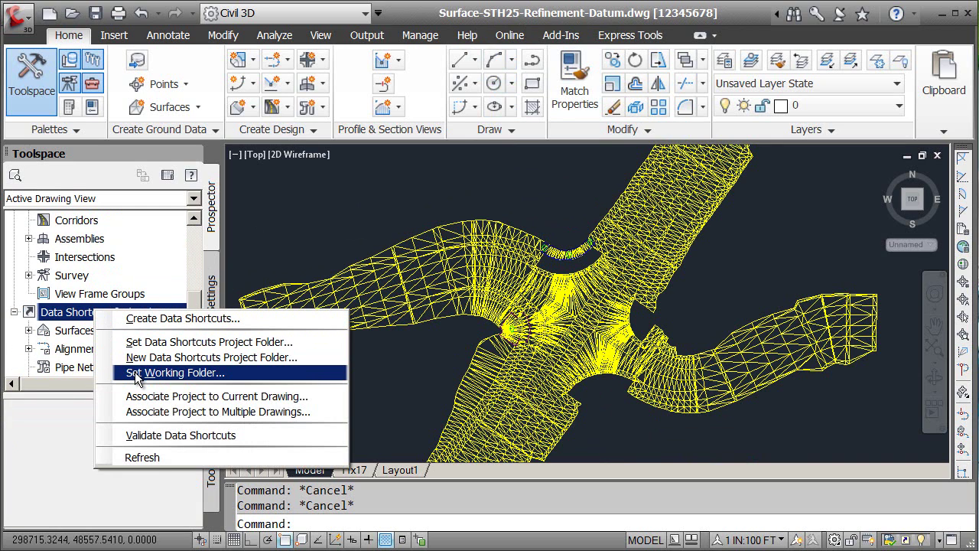
left_click(82, 320)
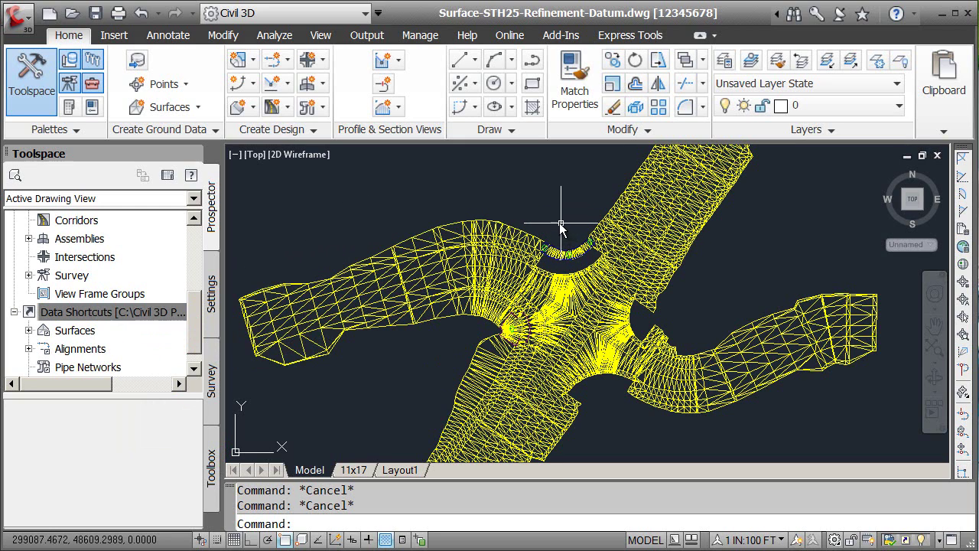
Split the drawing area into two vertical viewports
left_click(234, 156)
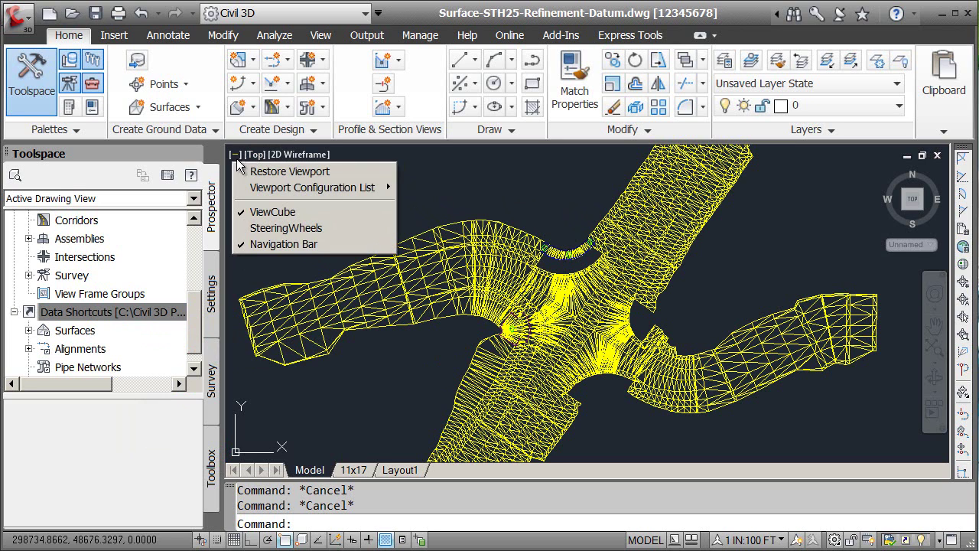
mouse_move(260, 193)
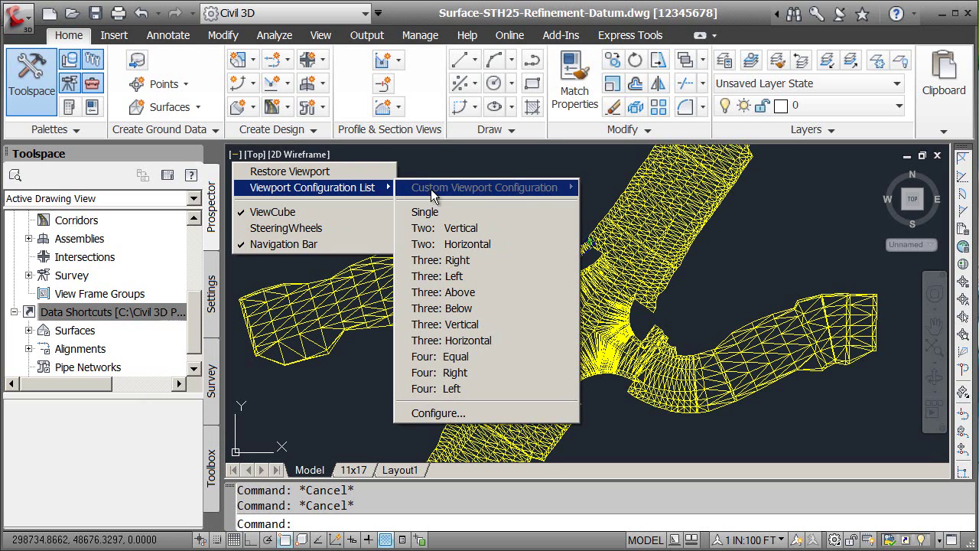
left_click(449, 230)
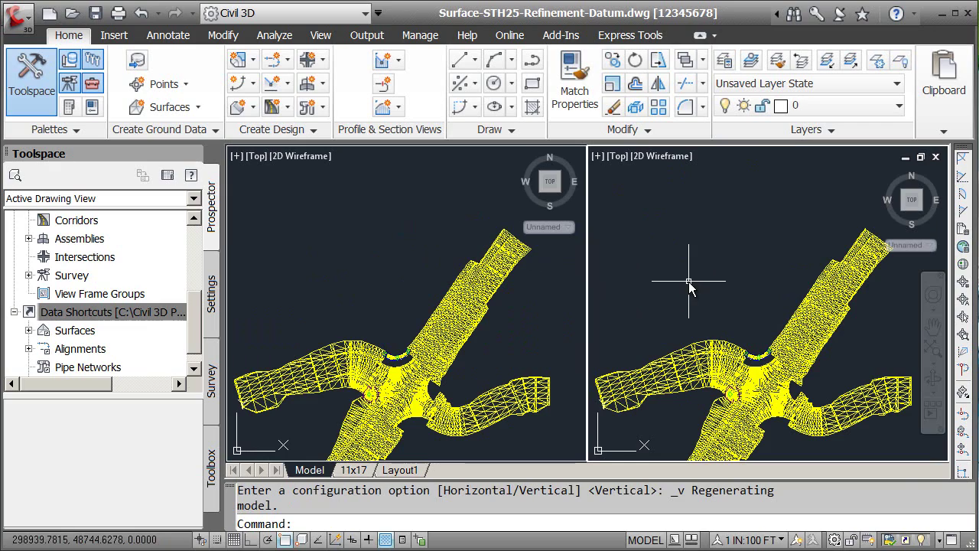
Set the visual style of the right-hand viewport to Shaded, framing the intersection area of the surface
middle_click_drag(708, 273, 711, 271)
scroll(769, 338, "up", 6)
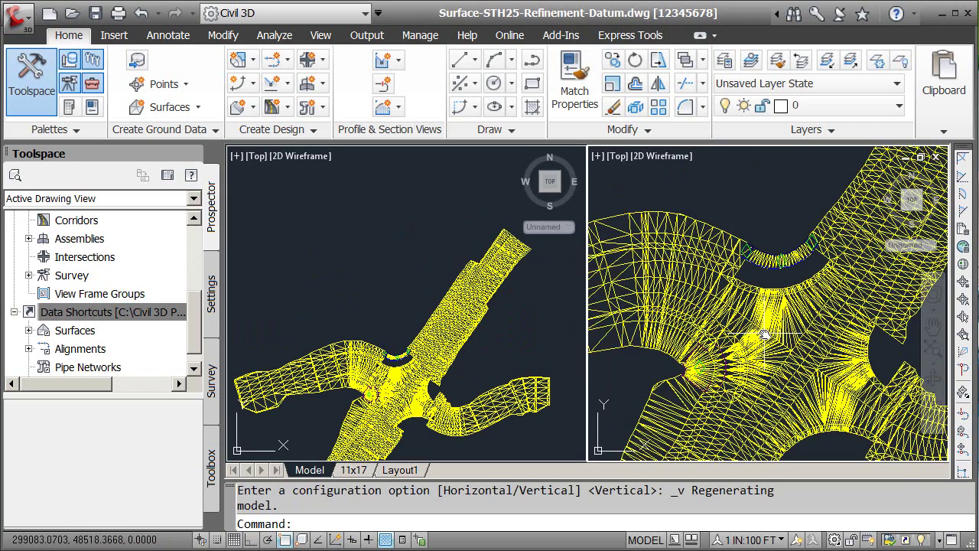
middle_click_drag(770, 340, 764, 331)
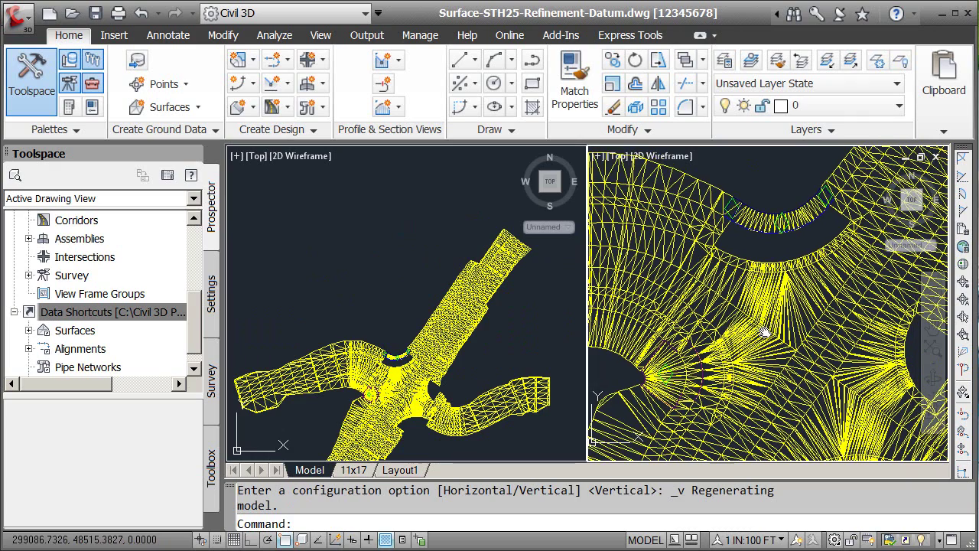
left_click(676, 158)
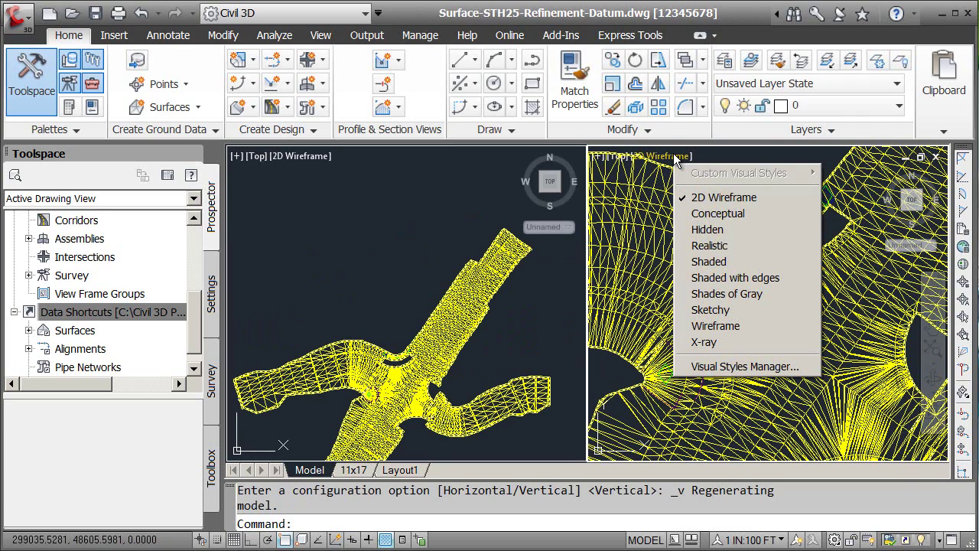
left_click(705, 263)
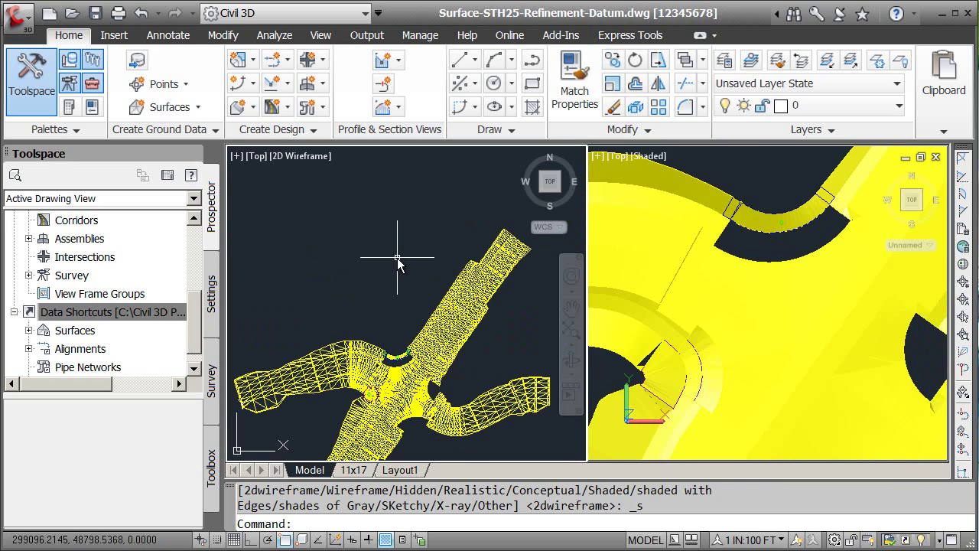
Examine the narrow triangular gap in the surface at the western curb return in both the wireframe and shaded views
scroll(394, 302, "up", 8)
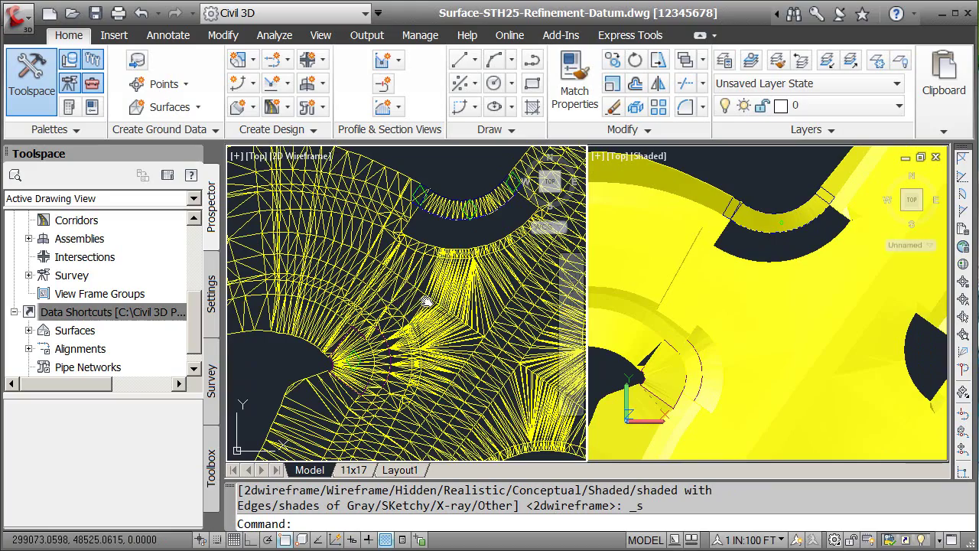
middle_click_drag(405, 305, 413, 325)
scroll(336, 364, "up", 5)
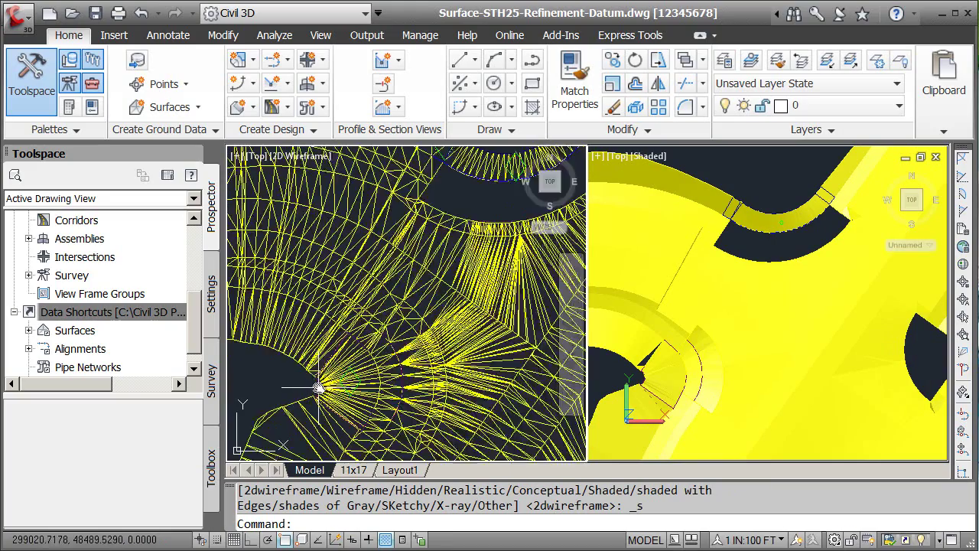
middle_click_drag(336, 364, 375, 385)
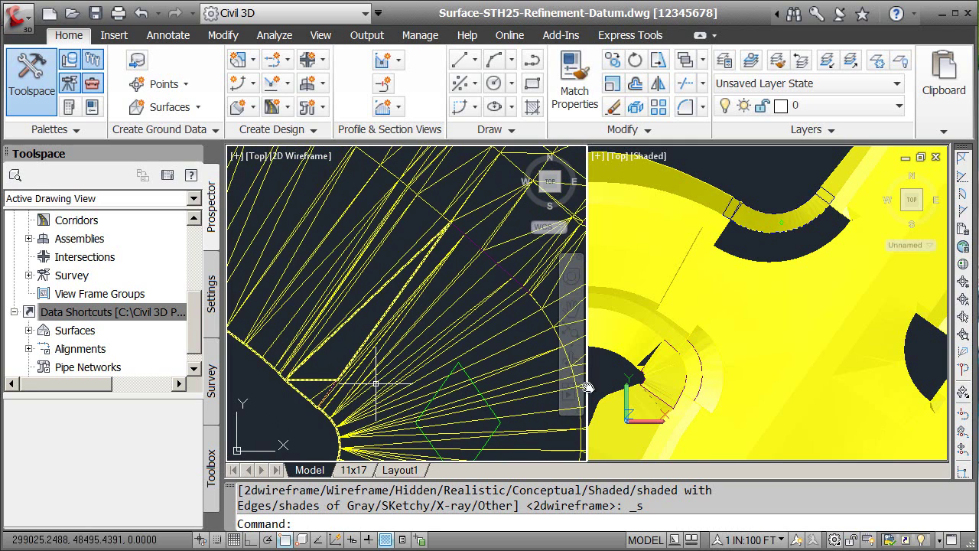
left_click(609, 393)
scroll(621, 359, "up", 3)
scroll(695, 371, "up", 3)
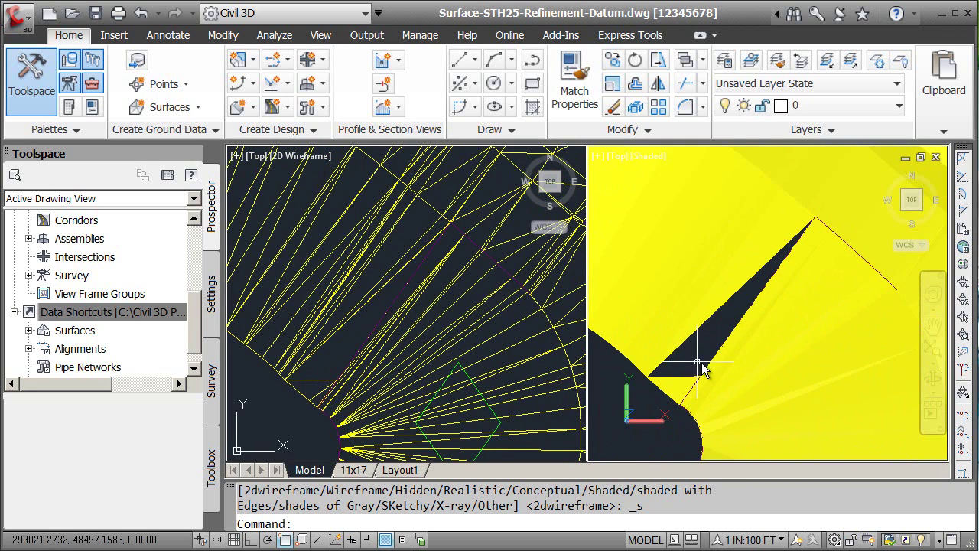
middle_click_drag(699, 368, 726, 354)
Edit the P Triangles-Top style of the datum surface to display the Border component in magenta
left_click(378, 327)
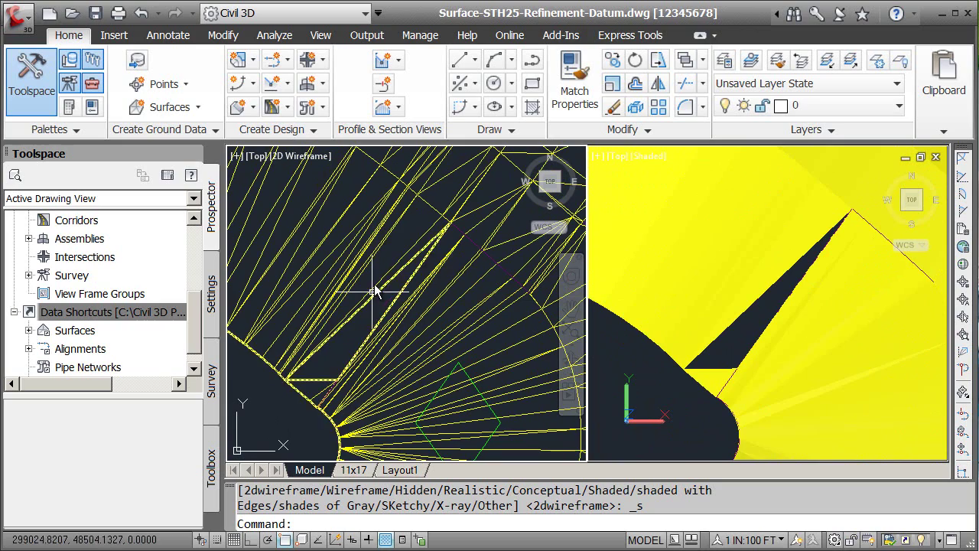
left_click(352, 193)
right_click(348, 189)
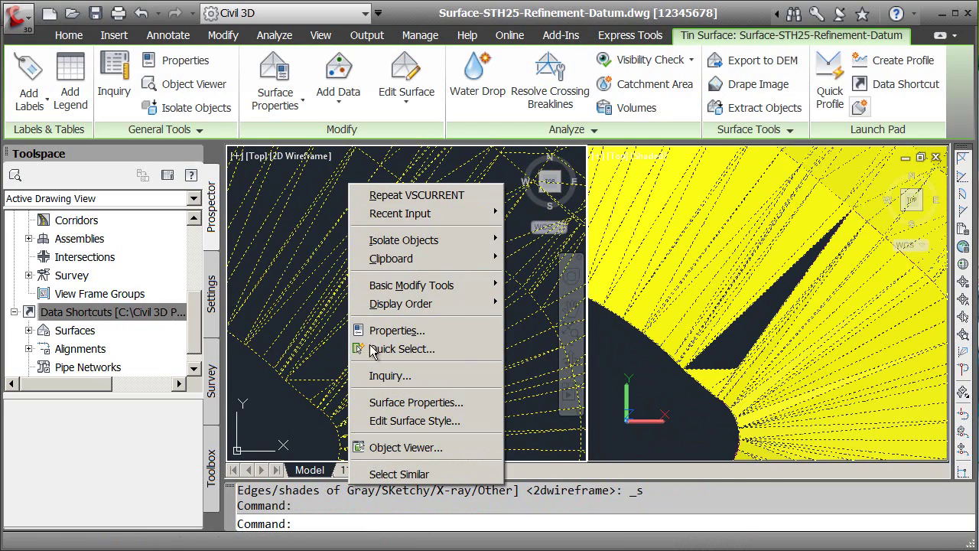
left_click(378, 420)
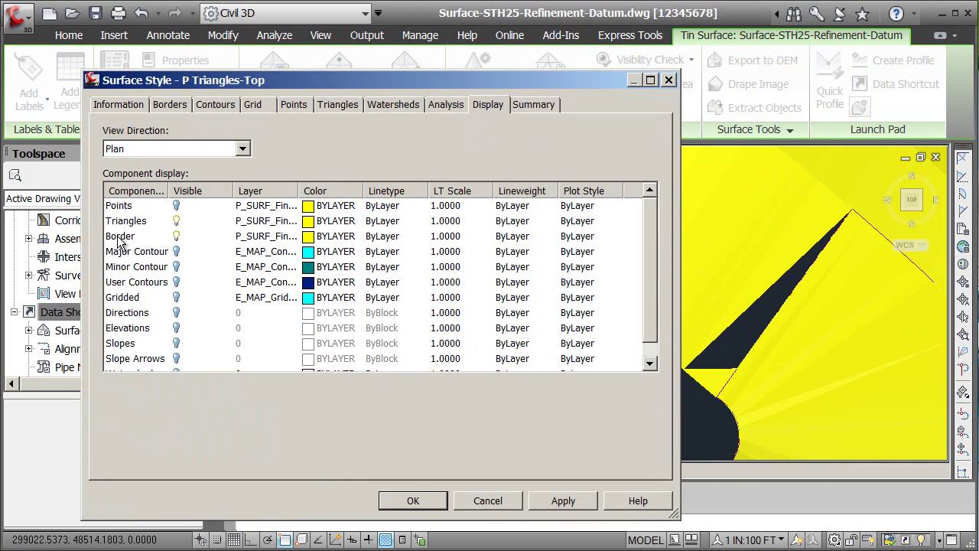
left_click(308, 237)
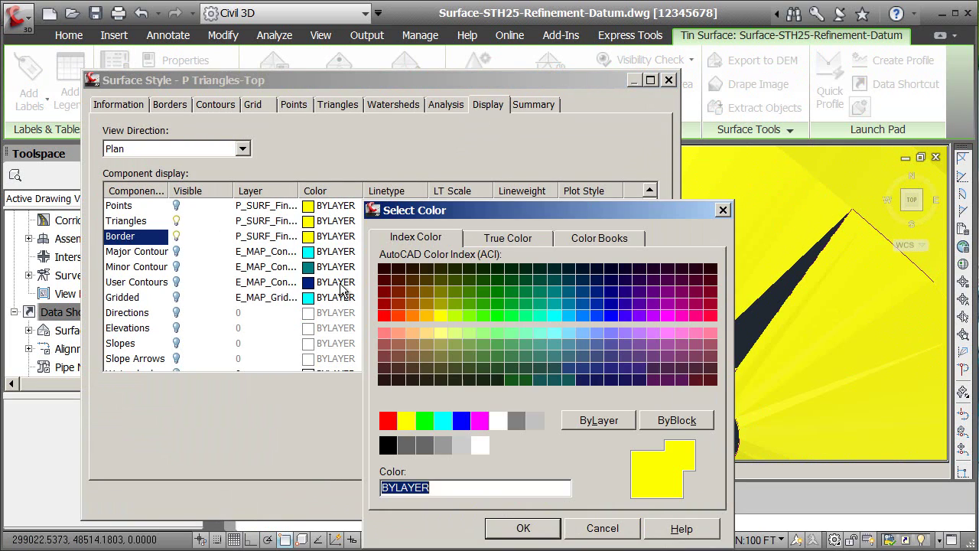
left_click(479, 419)
left_click(507, 527)
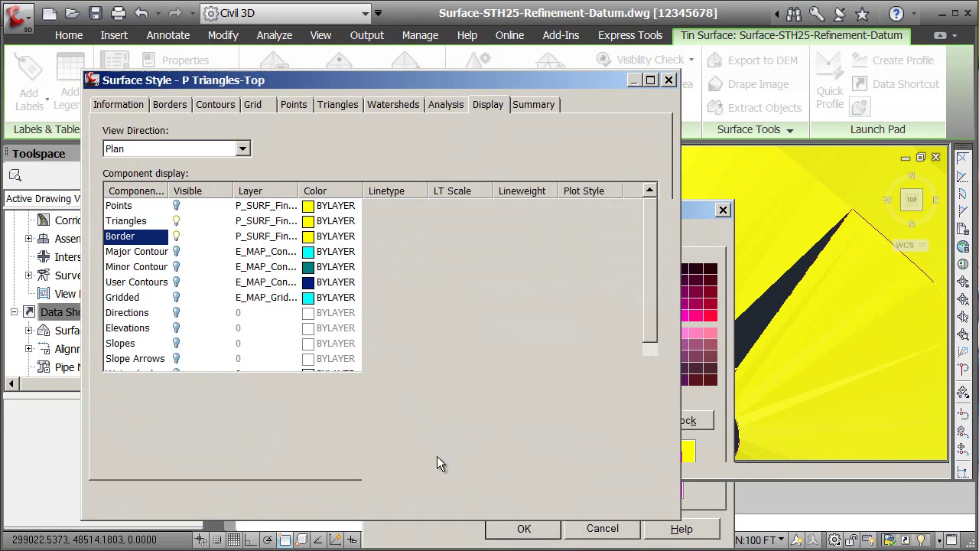
left_click(413, 501)
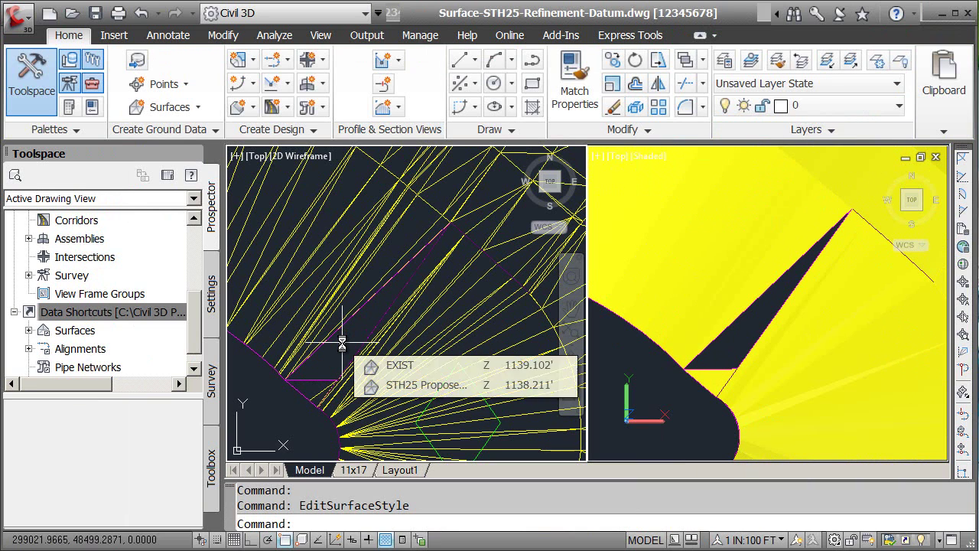
Add a surface point to Surface-STH25-Refinement-Datum at the midpoint of the gap's long northwestern border edge, accepting the default elevation
left_click(420, 251)
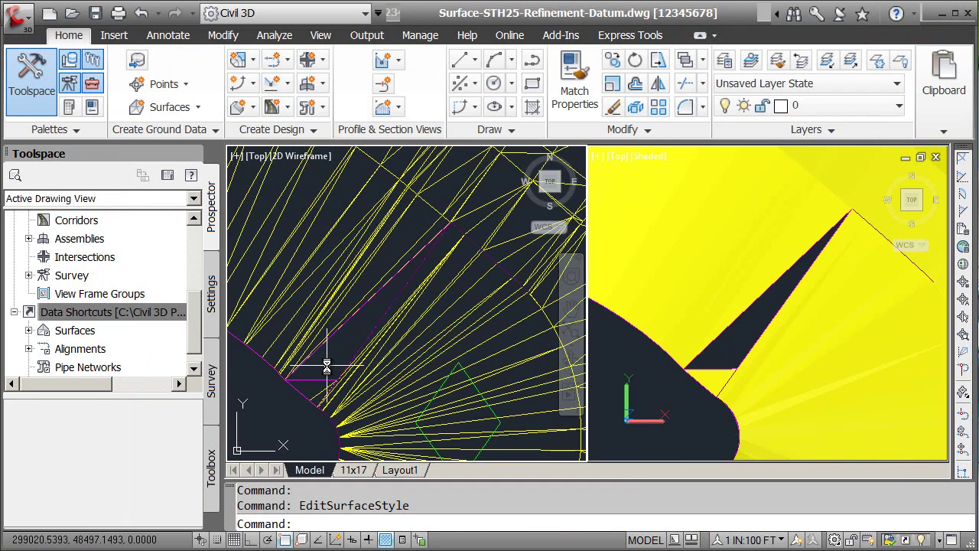
mouse_move(326, 367)
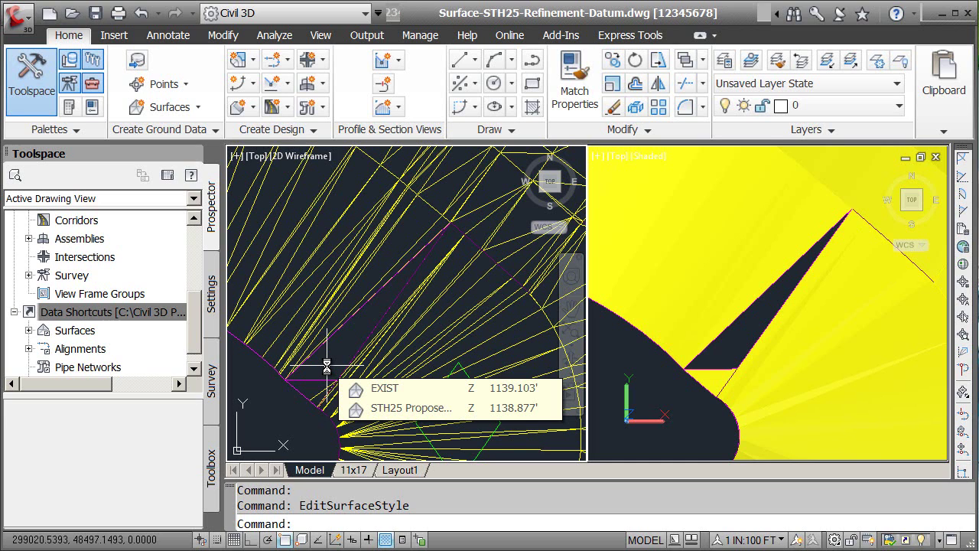
left_click(344, 272)
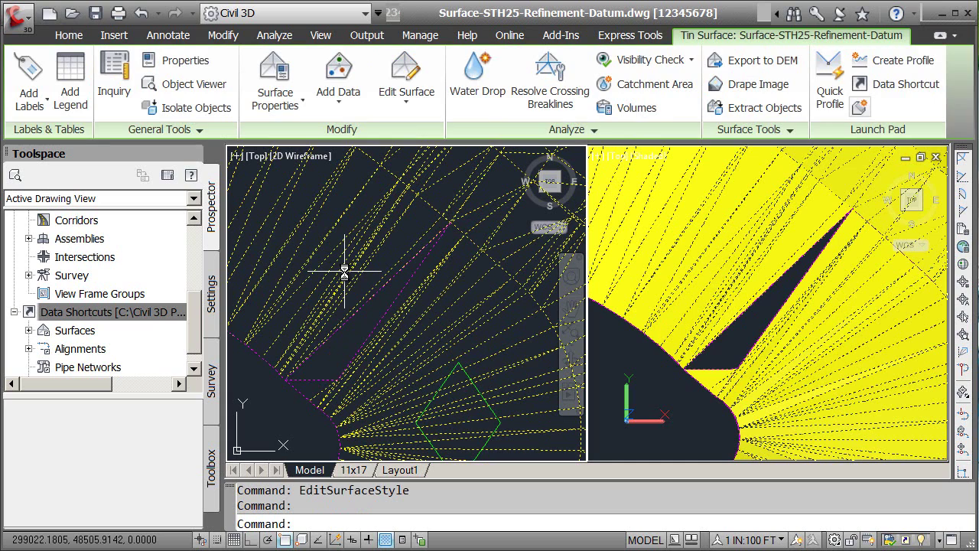
left_click(407, 107)
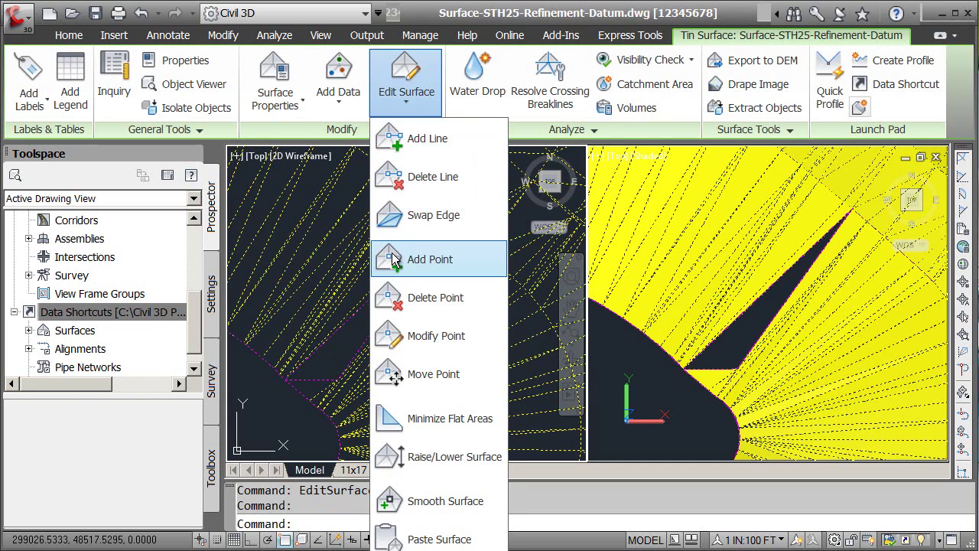
left_click(417, 259)
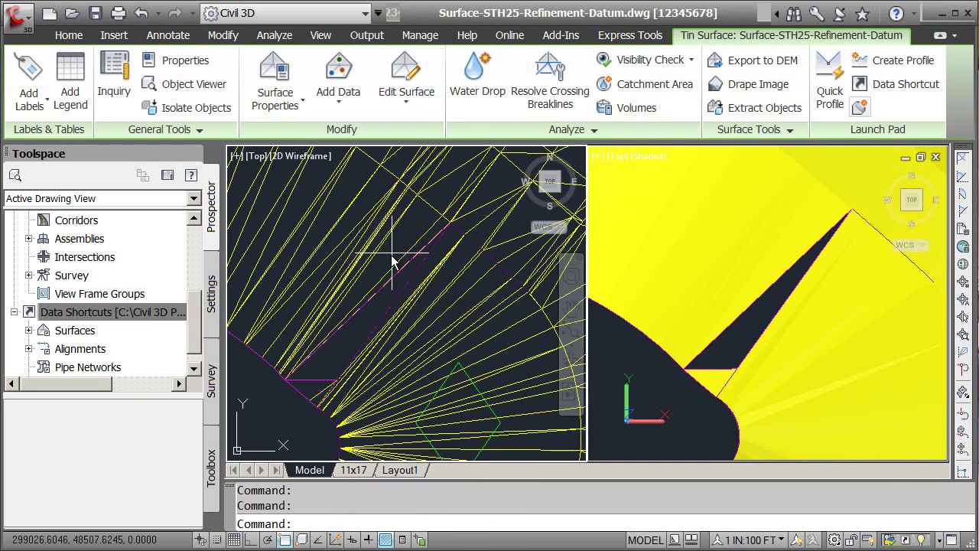
right_click(355, 335, "shift")
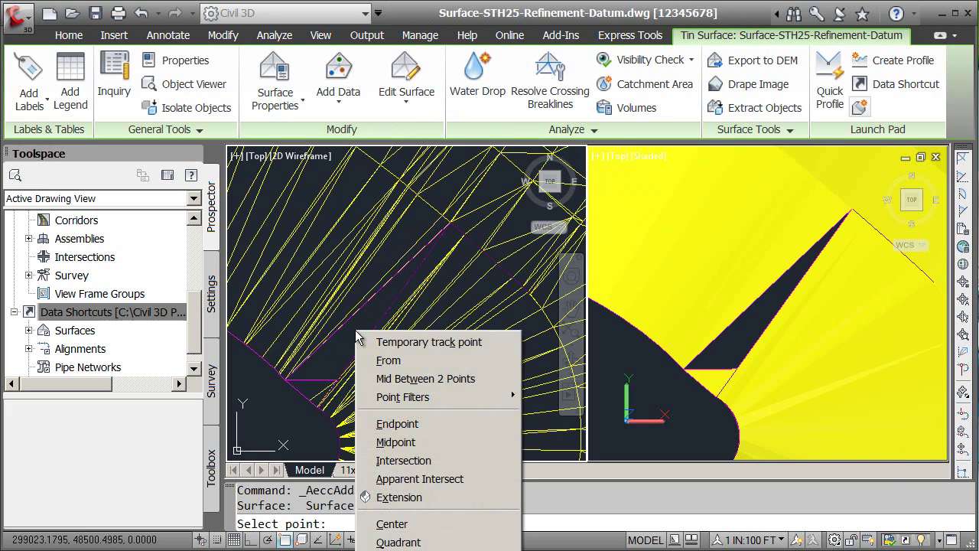
left_click(392, 442)
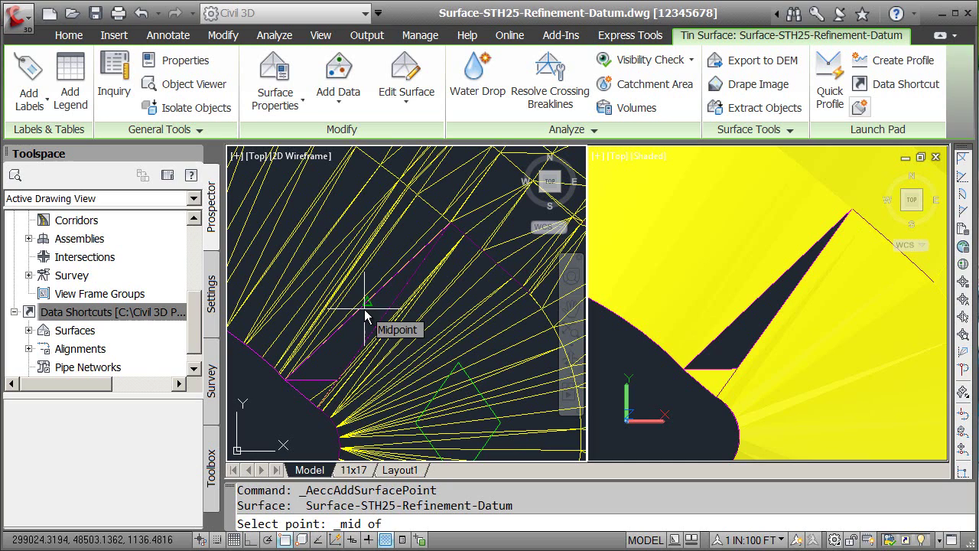
left_click(366, 317)
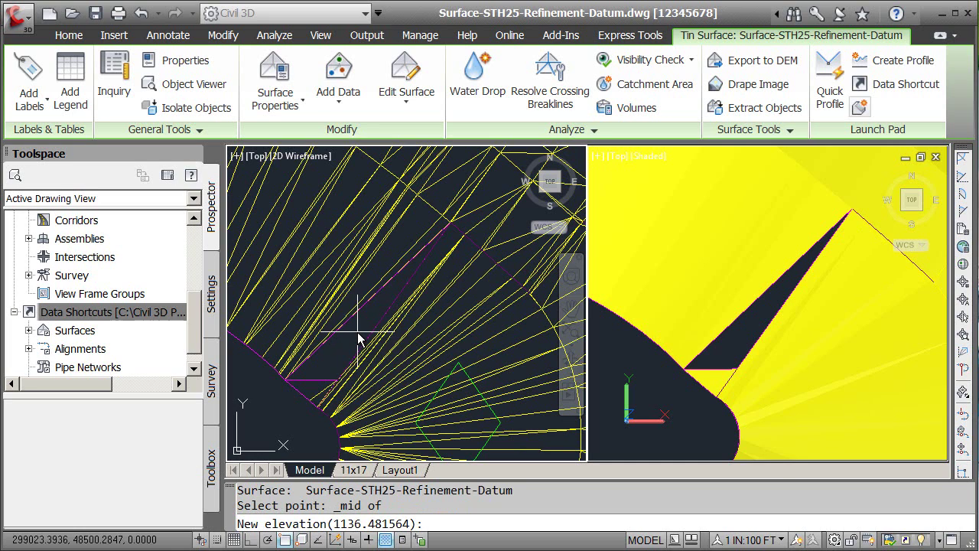
key("Return")
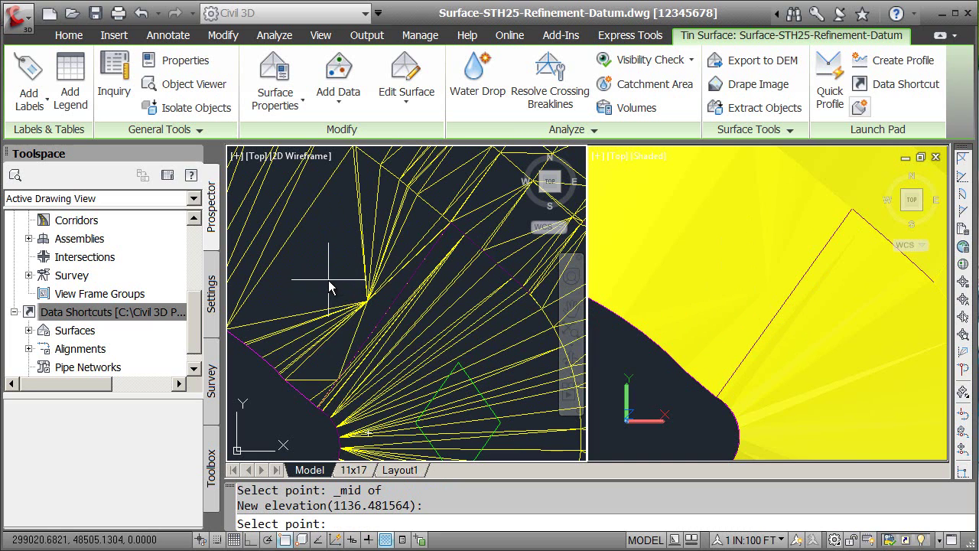
key("Escape")
mouse_move(325, 284)
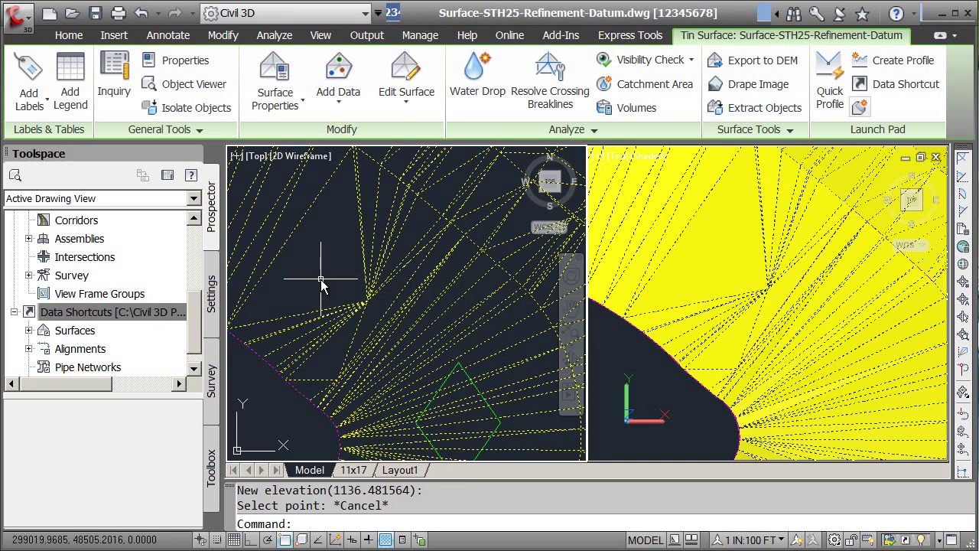
key("Escape")
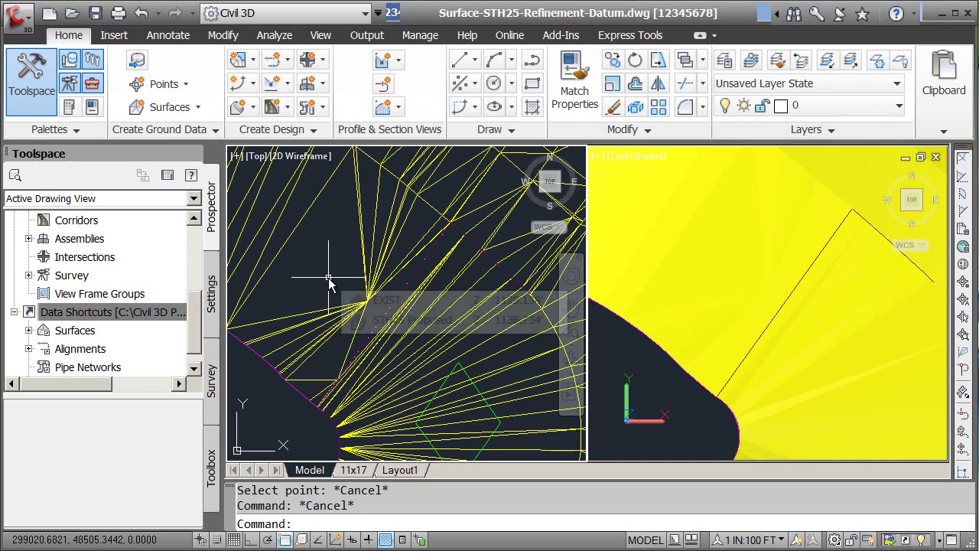
Edit the surface's P Triangles-Top style so that the Points component is visible and green
mouse_move(345, 262)
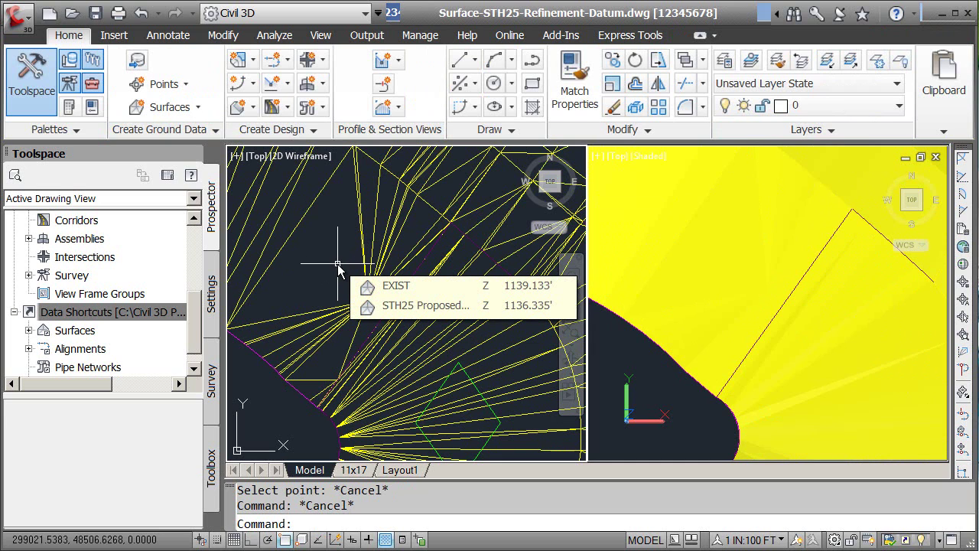
left_click(360, 218)
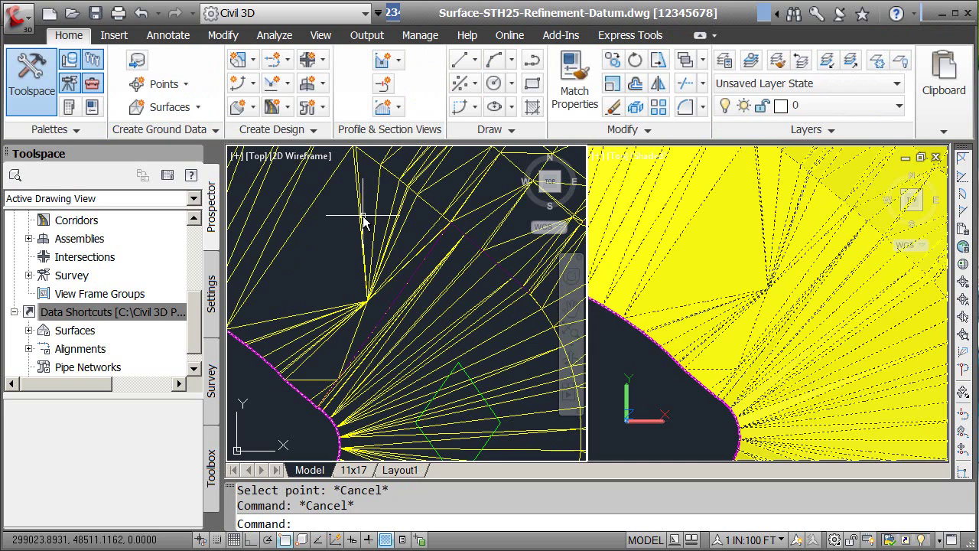
right_click(326, 228)
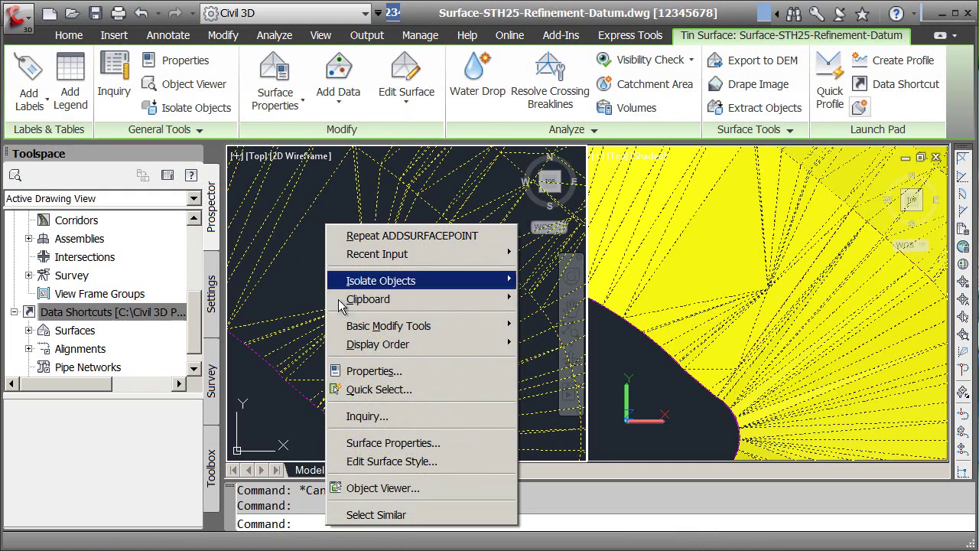
left_click(351, 459)
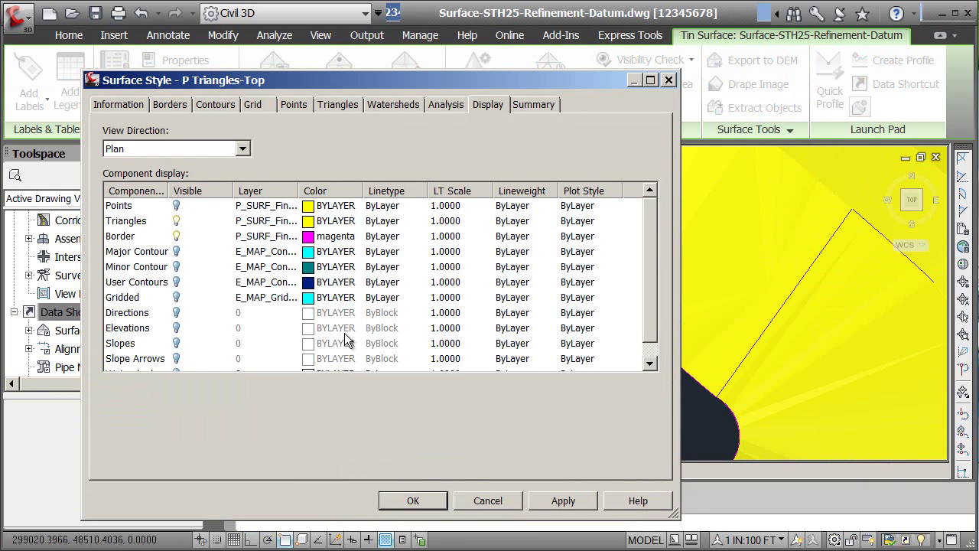
left_click(177, 208)
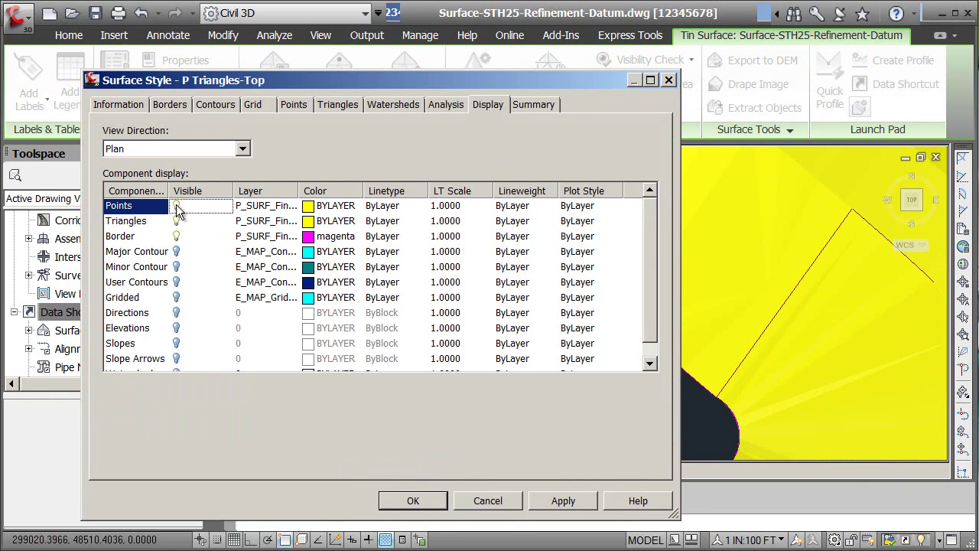
left_click(308, 206)
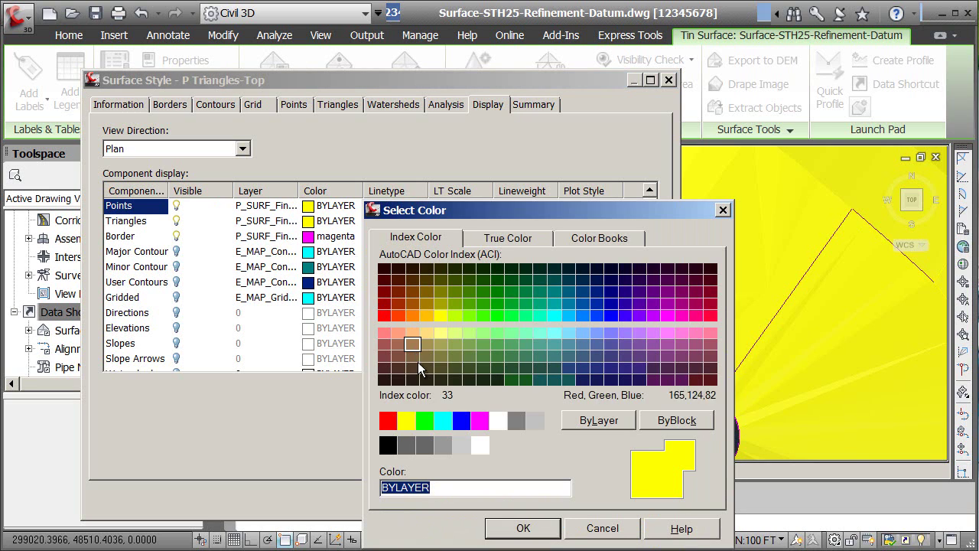
left_click(426, 420)
left_click(521, 528)
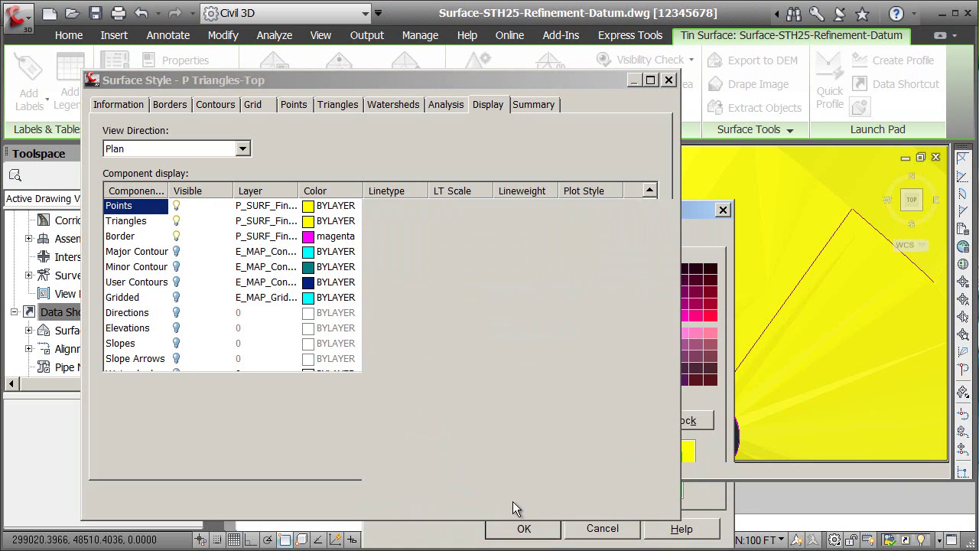
left_click(429, 500)
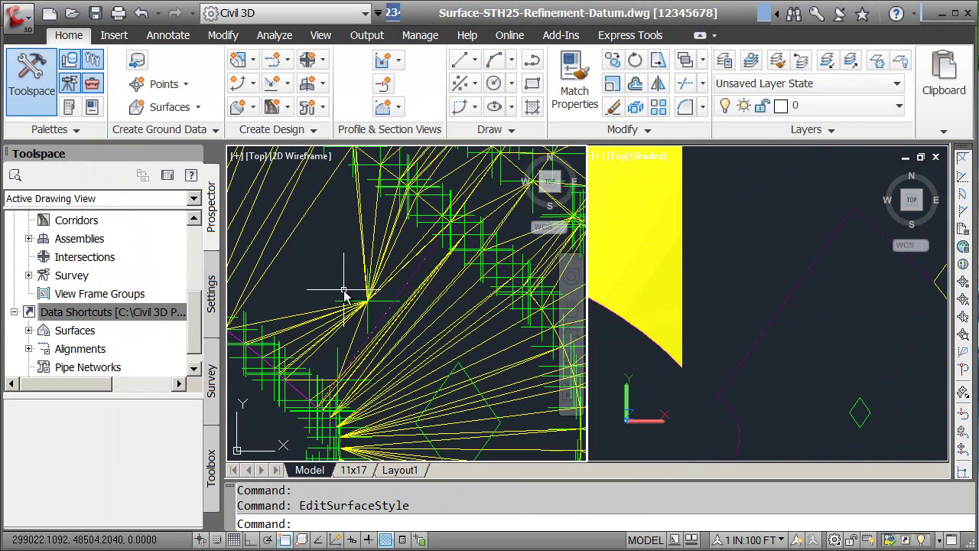
Delete the isolated surface point at the hub of the triangle fan, just northeast of the curved border
left_click(349, 238)
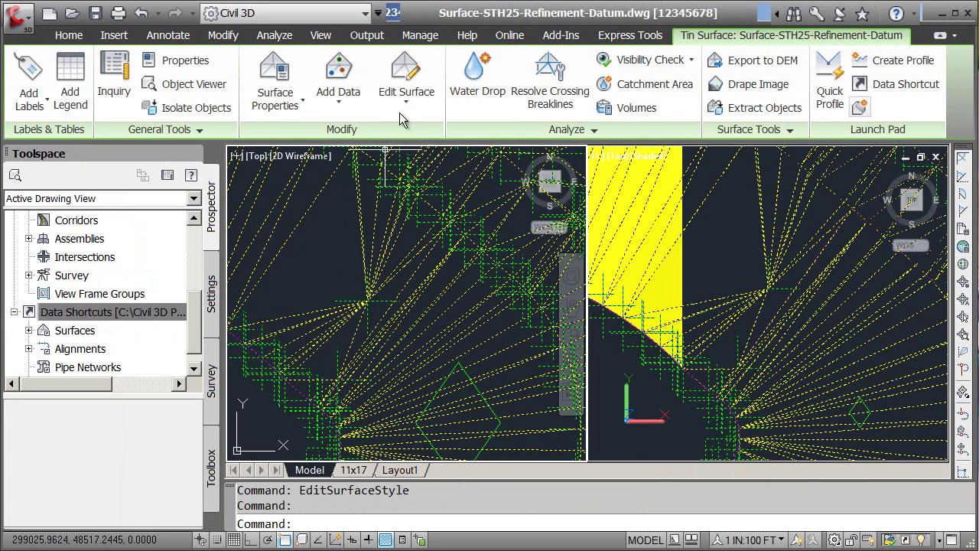
left_click(406, 98)
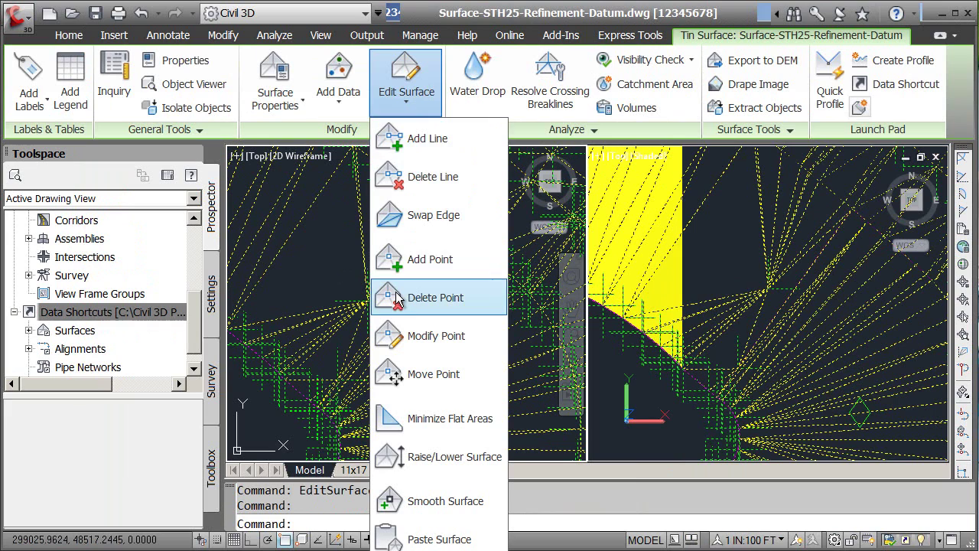
left_click(432, 297)
left_click(342, 303)
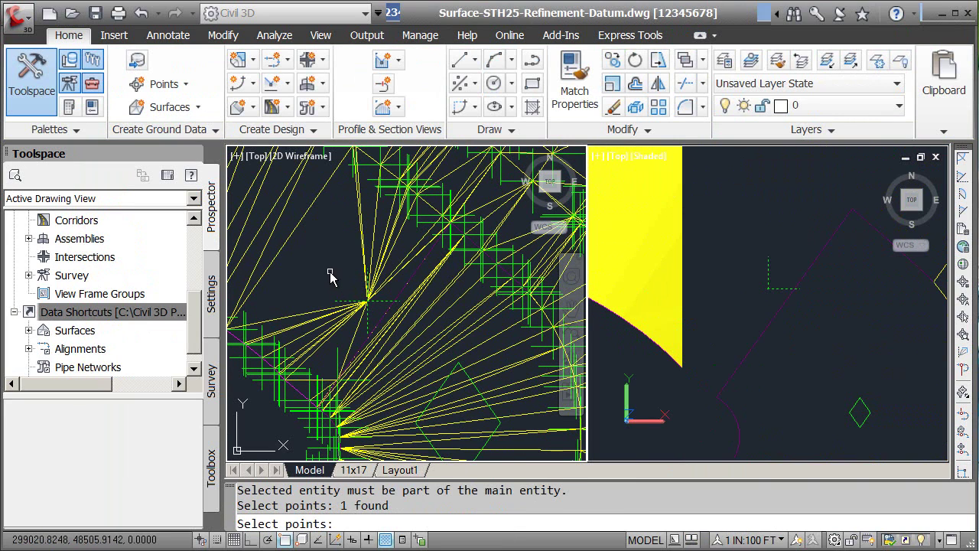
key("Return")
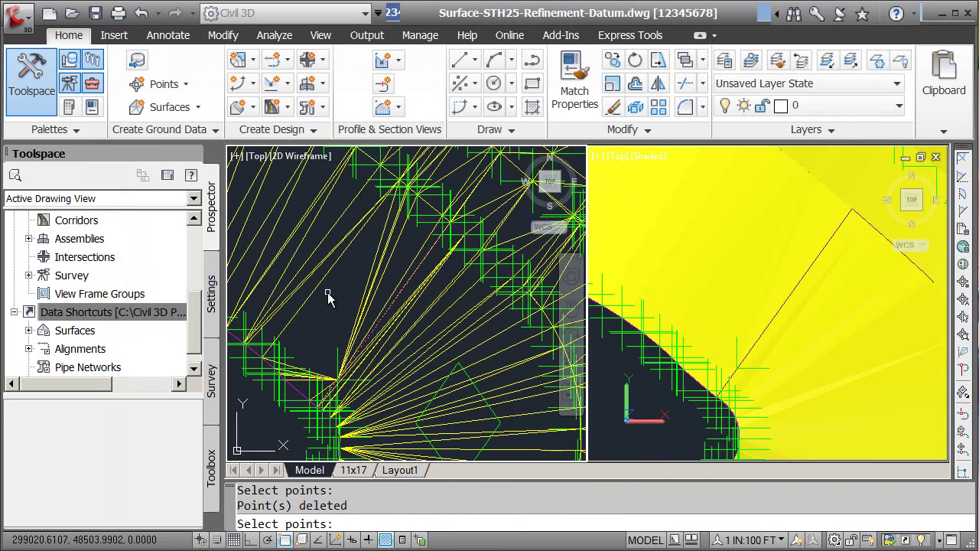
key("Escape")
Add a surface line across the large triangle from a vertex on the northeastern point row to a point on the southwestern border
left_click(331, 305)
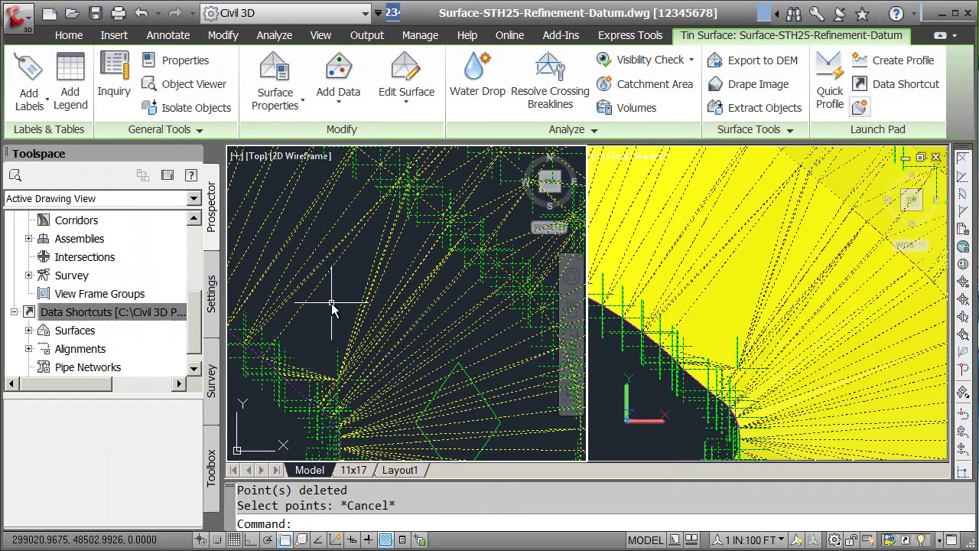
scroll(320, 335, "up", 2)
middle_click_drag(323, 336, 338, 346)
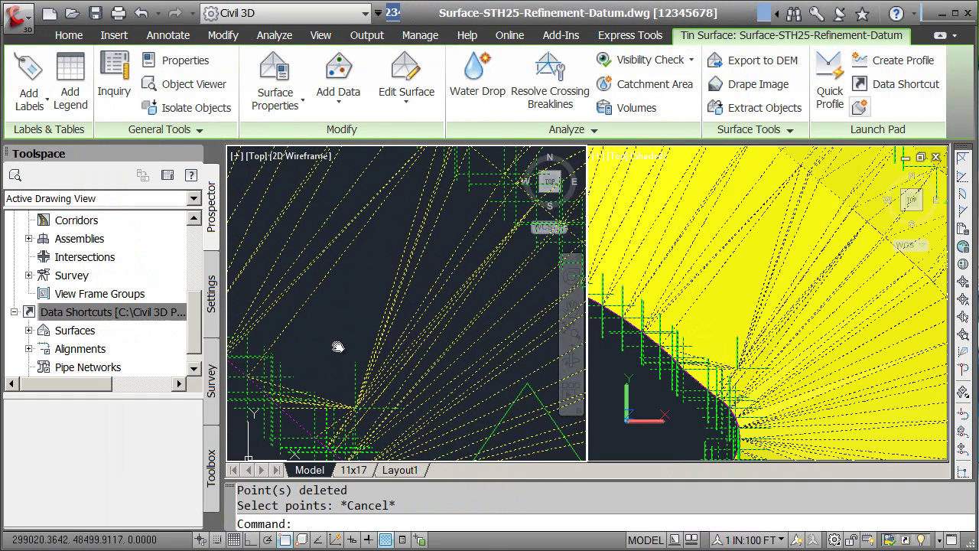
left_click(404, 100)
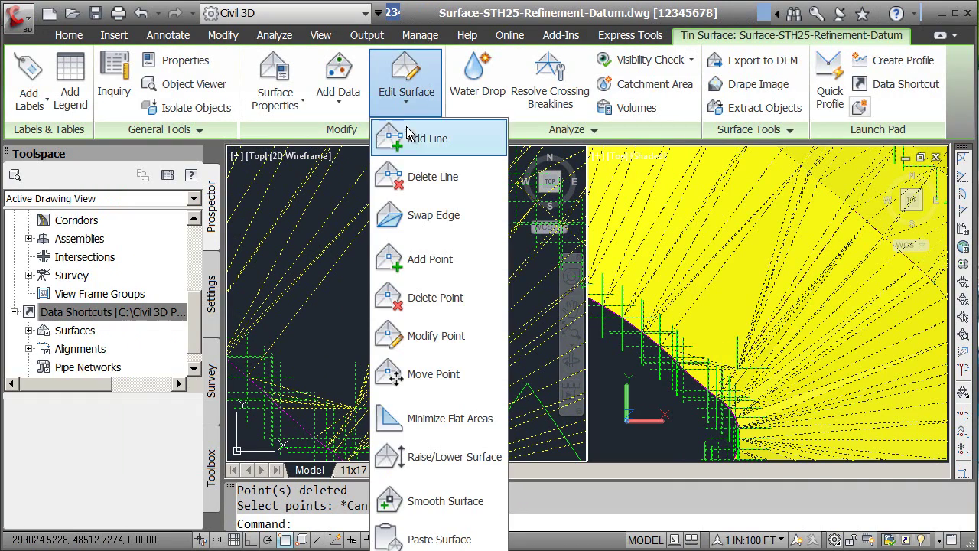
left_click(413, 137)
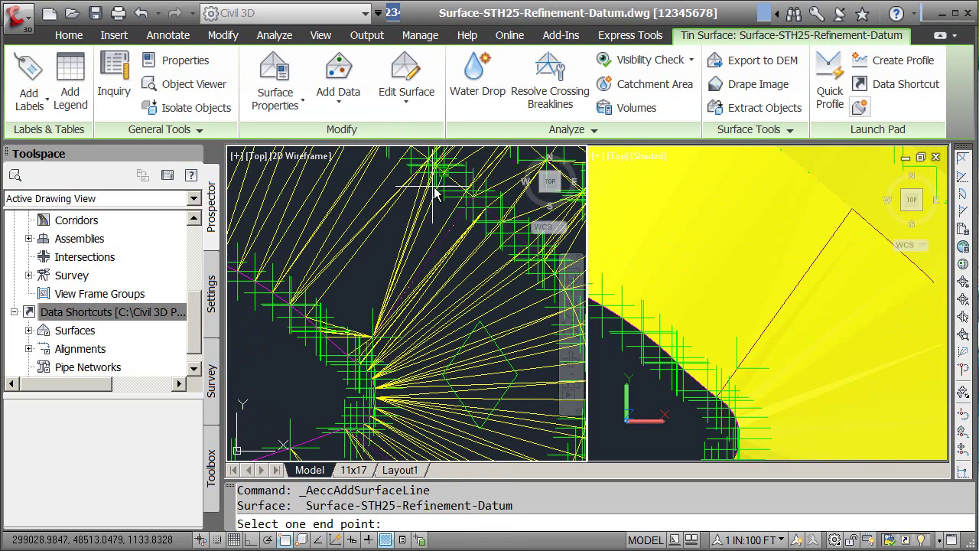
left_click(434, 193)
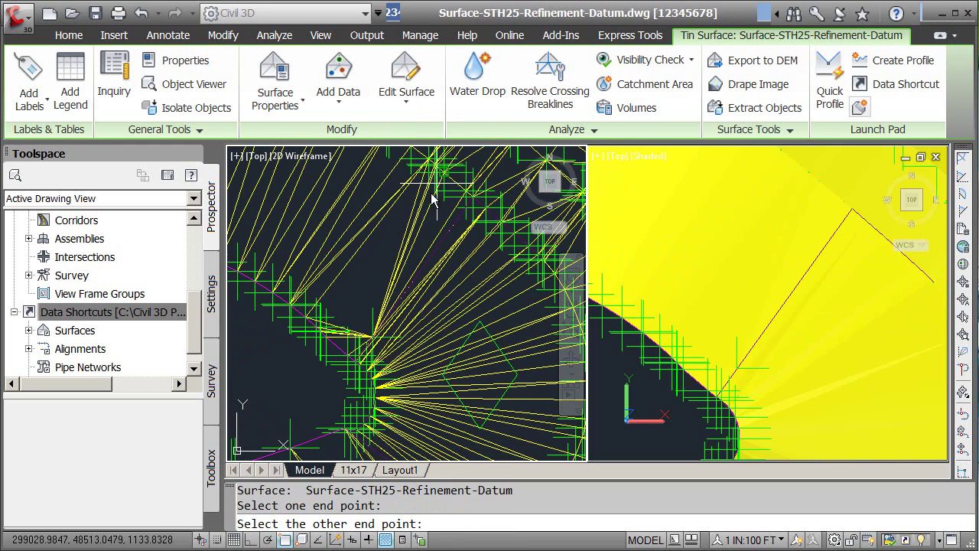
left_click(332, 339)
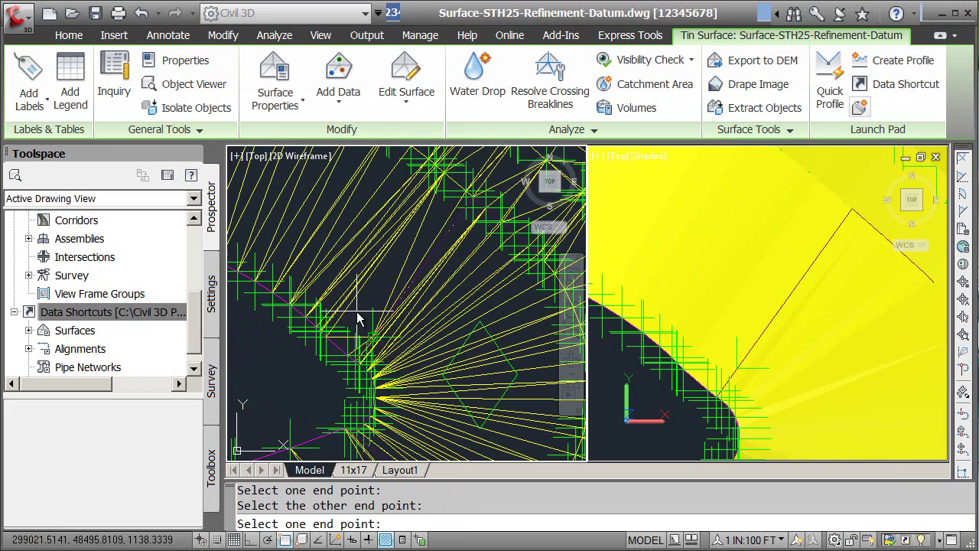
scroll(359, 323, "up", 3)
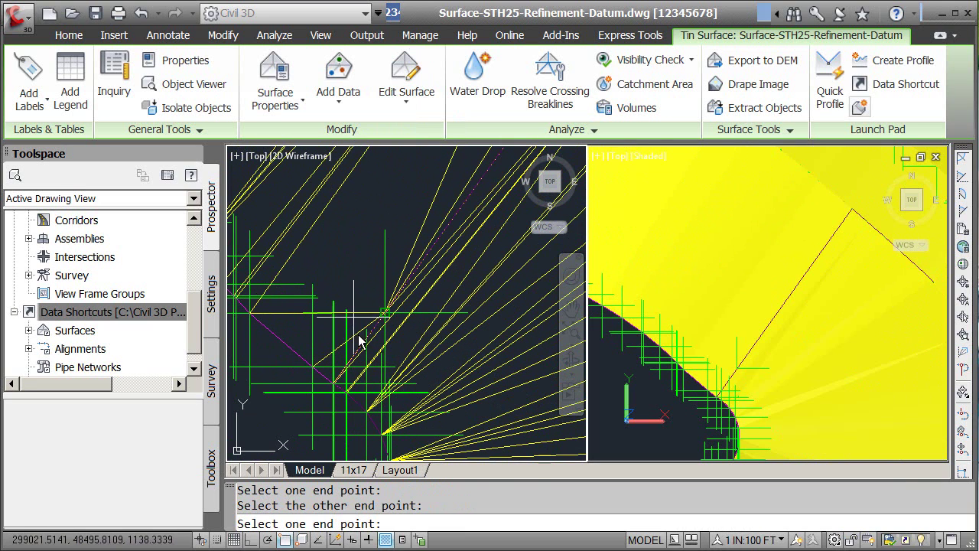
key("Escape")
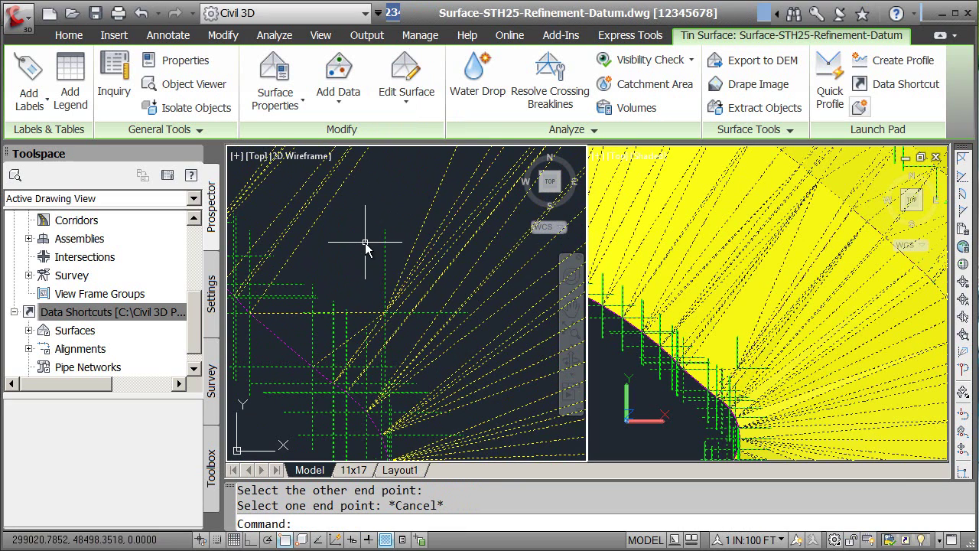
Delete the stray surface point just inside the southwestern border, where the remaining sliver triangles meet
left_click(404, 103)
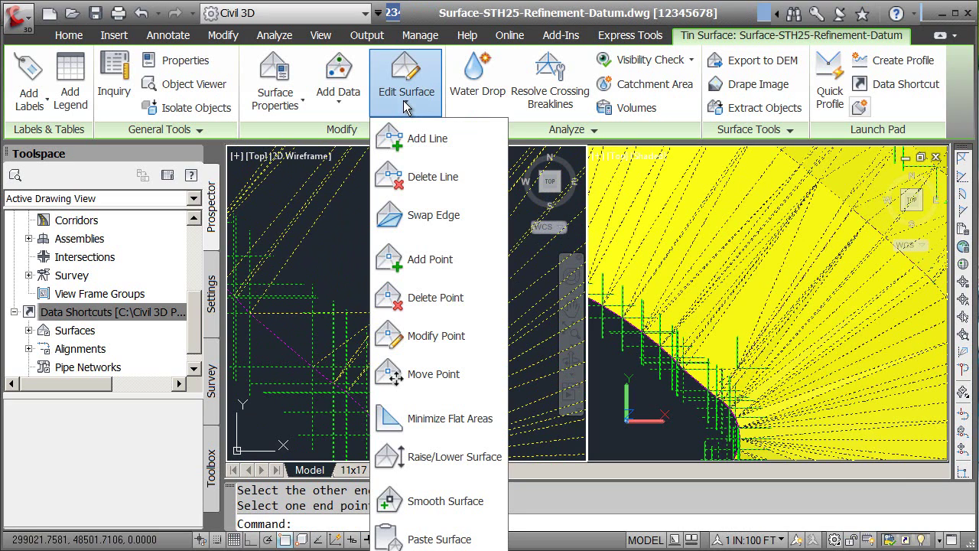
left_click(401, 300)
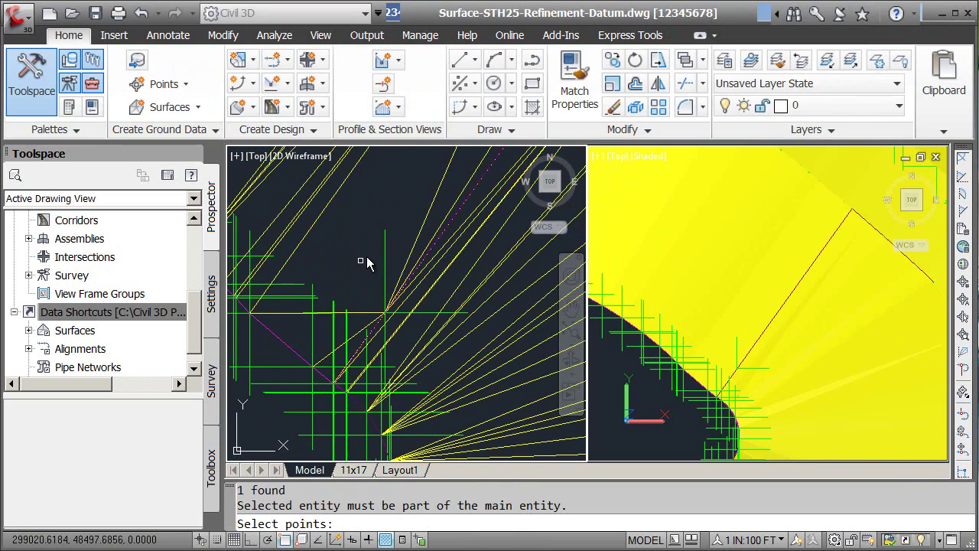
left_click(385, 248)
key("Return")
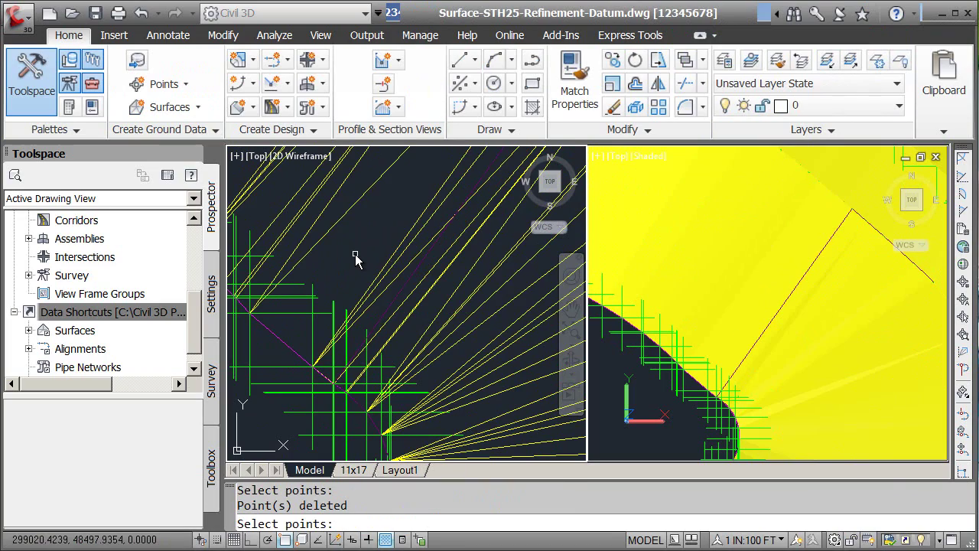
key("Escape")
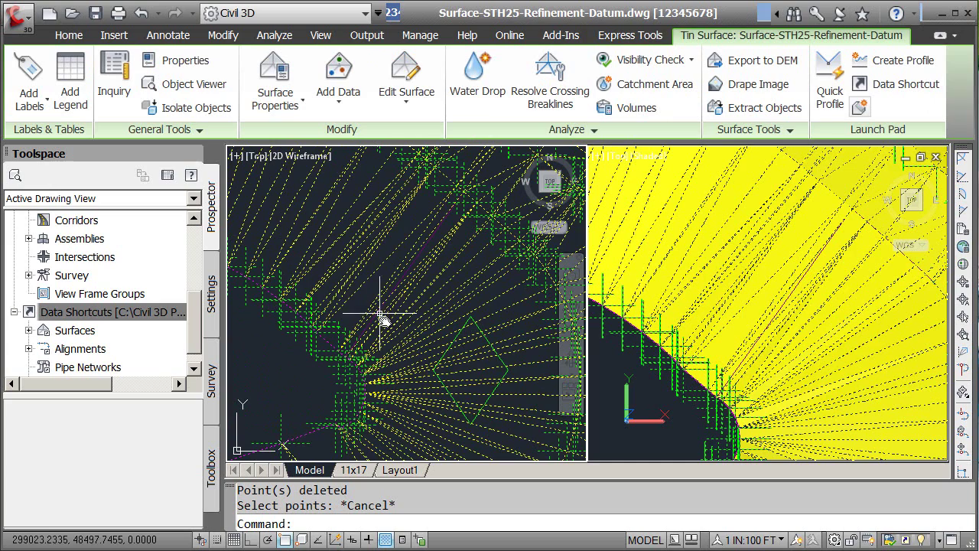
key("Escape")
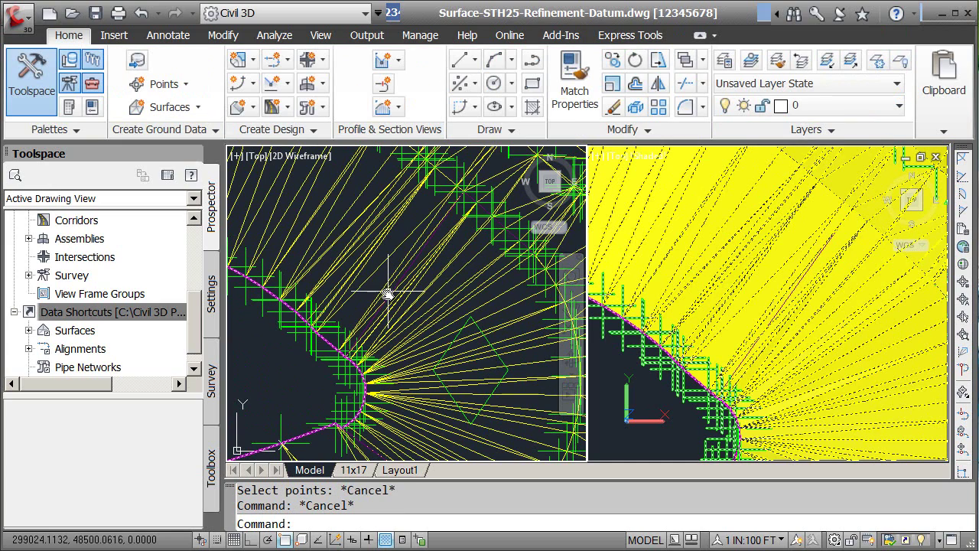
Return the Points component of the P Triangles-Top style to the BYLAYER color and hide it
mouse_move(357, 307)
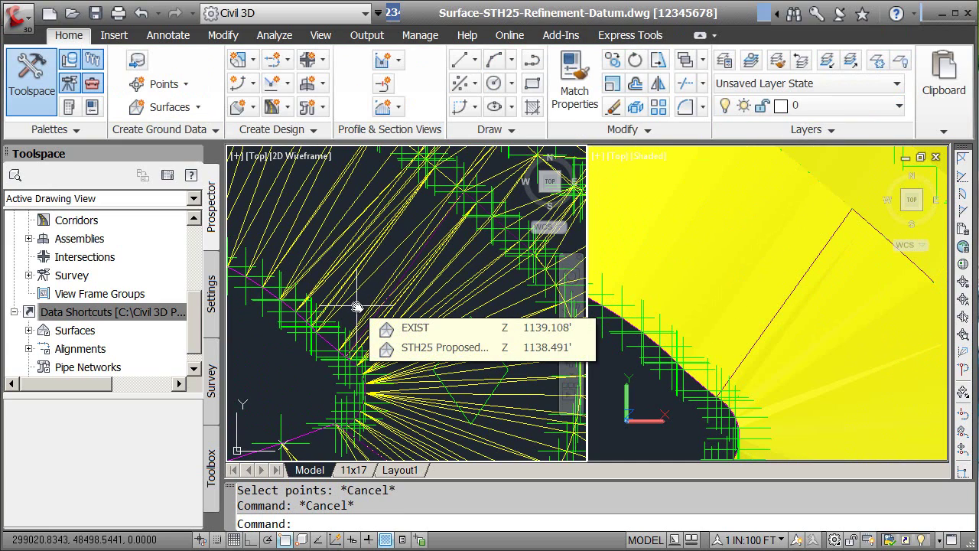
left_click(373, 205)
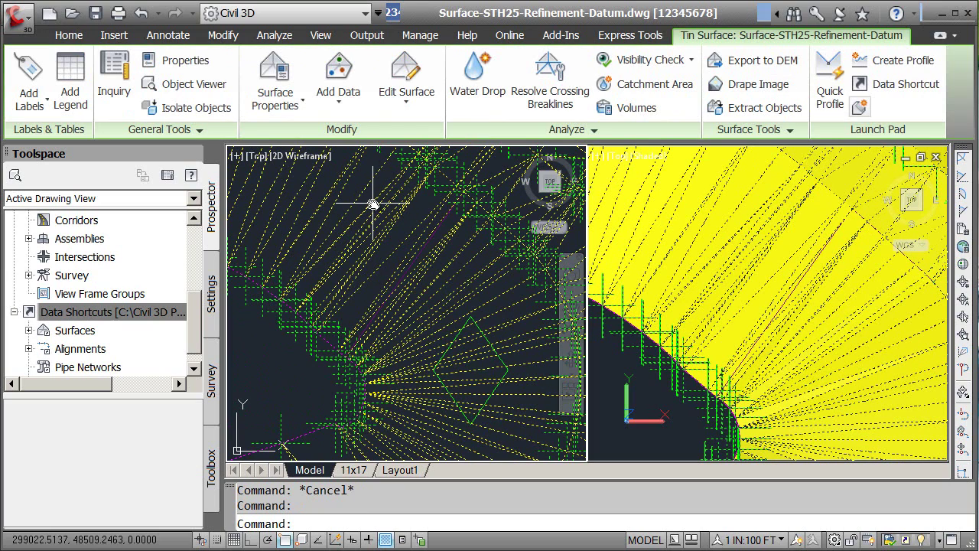
right_click(372, 206)
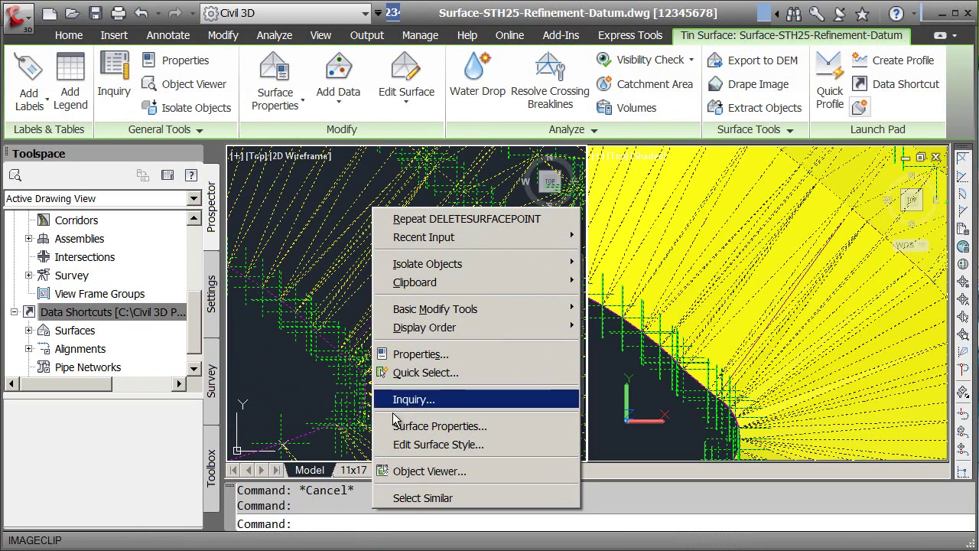
left_click(403, 445)
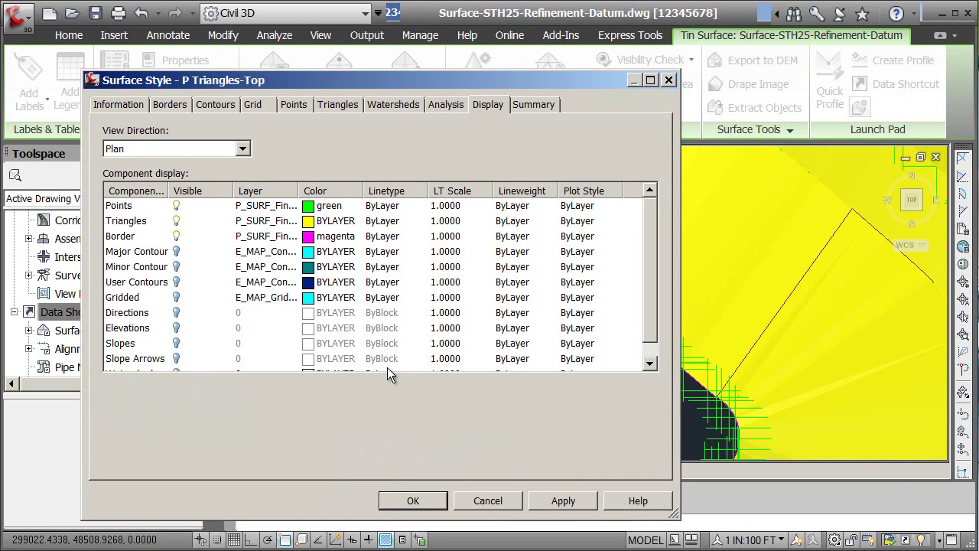
left_click(309, 206)
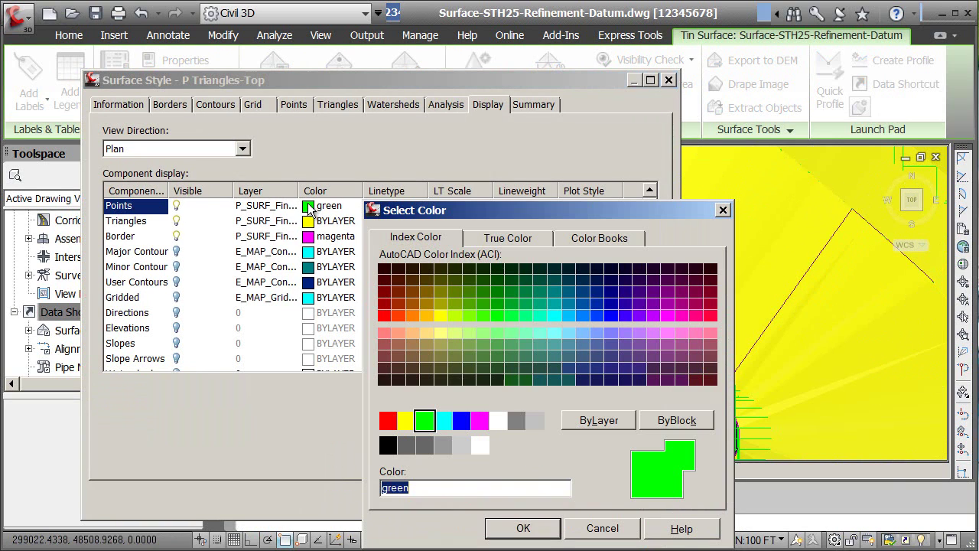
left_click(578, 419)
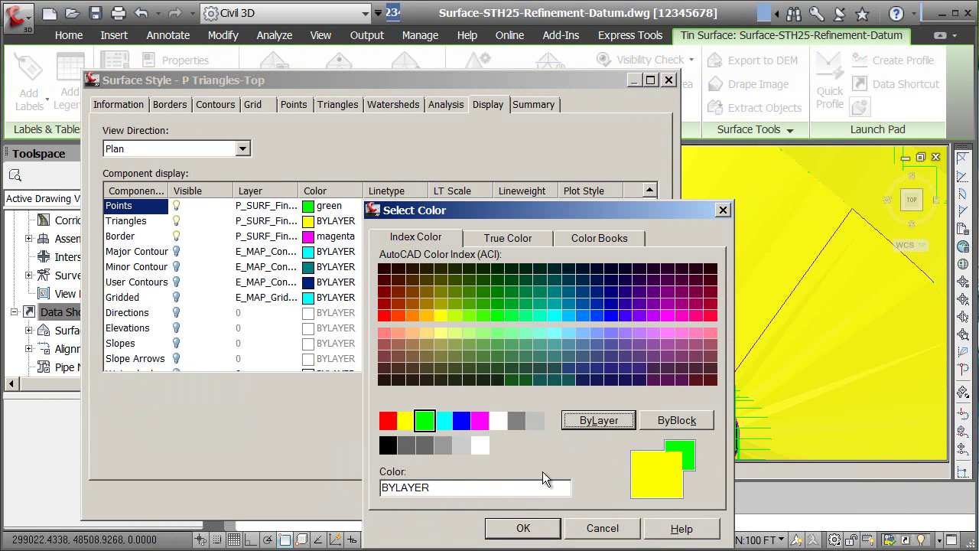
left_click(522, 529)
left_click(178, 206)
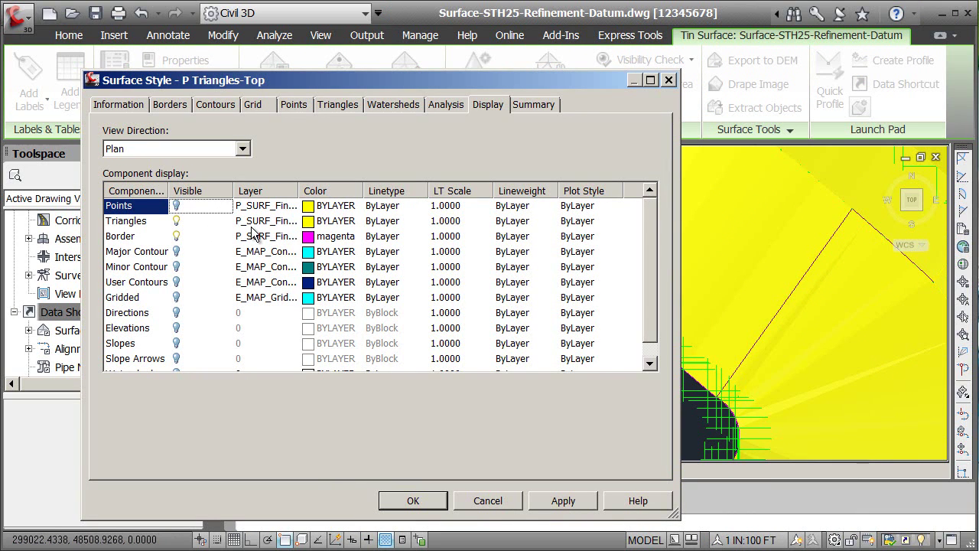
left_click(415, 499)
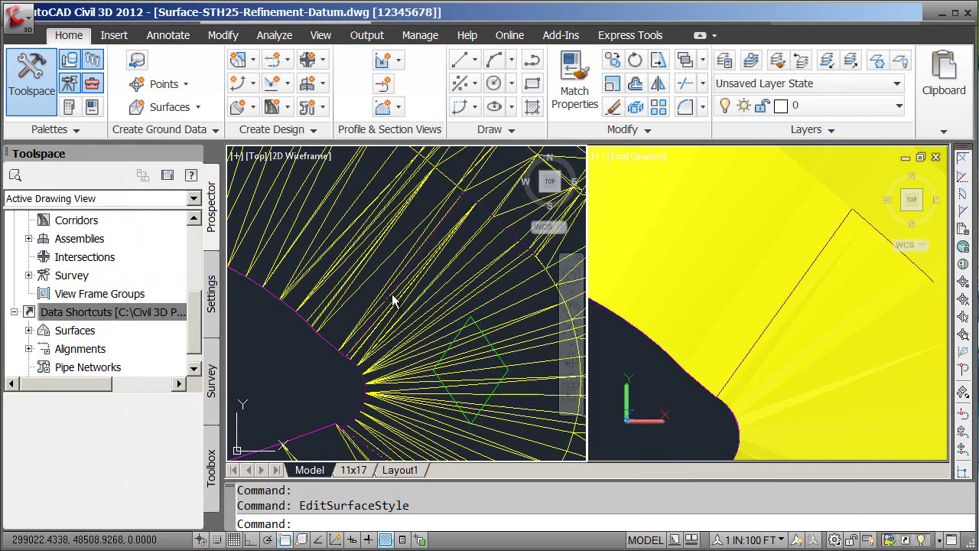
Examine the arc-shaped hole in the surface along the northwest curb return in both the wireframe and shaded viewports
scroll(399, 317, "up", 3)
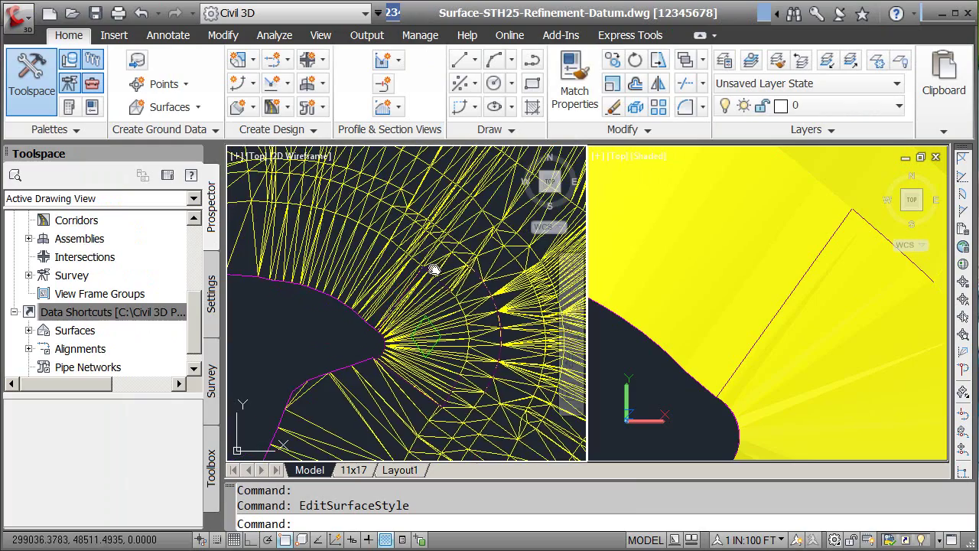
scroll(333, 360, "up", 3)
middle_click_drag(333, 360, 327, 366)
middle_click_drag(439, 267, 319, 386)
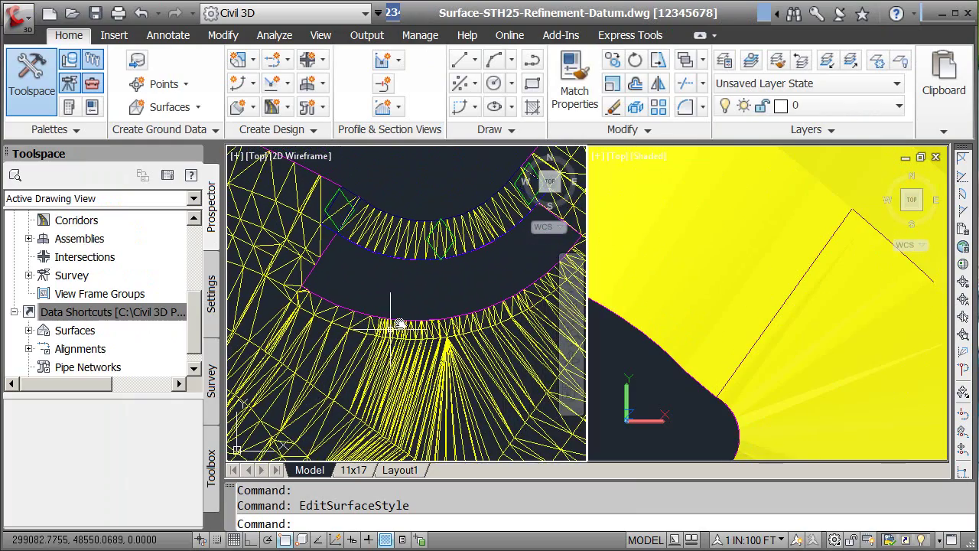
middle_click_drag(416, 313, 369, 364)
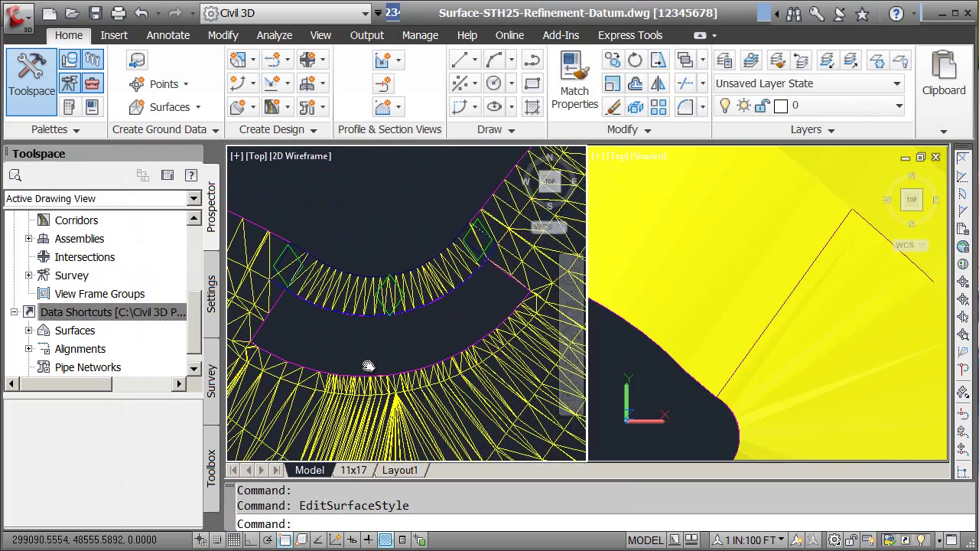
left_click(728, 250)
scroll(762, 260, "down", 5)
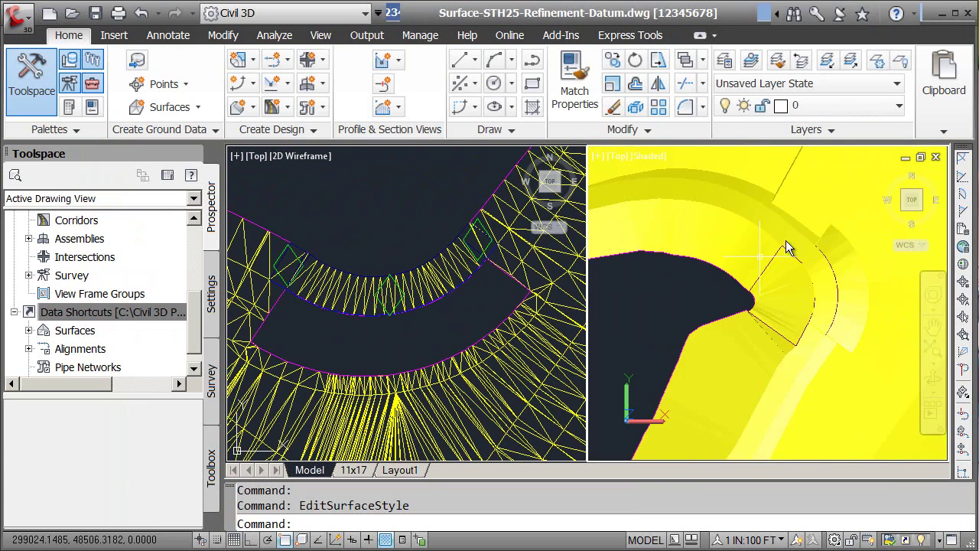
middle_click_drag(789, 240, 664, 367)
middle_click_drag(792, 271, 747, 333)
scroll(747, 324, "up", 2)
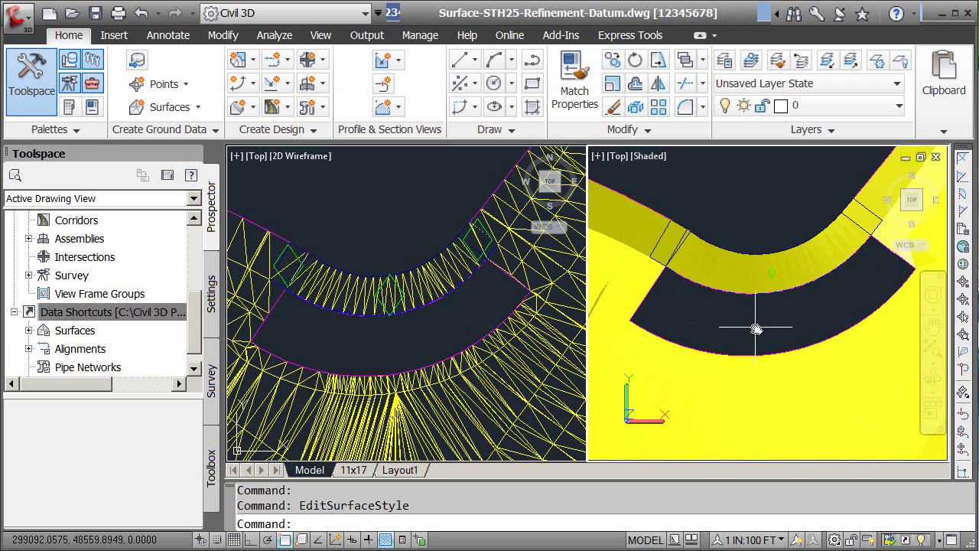
mouse_move(755, 329)
mouse_move(725, 336)
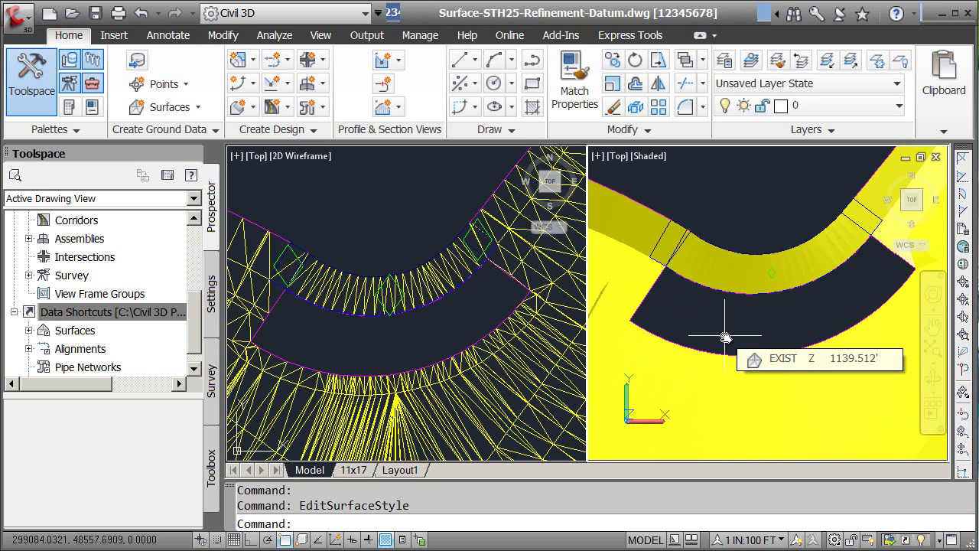
Extract only the border around the arc-shaped hole from the Surface-STH25-Refinement-Datum surface, picking that border from the drawing
left_click(335, 342)
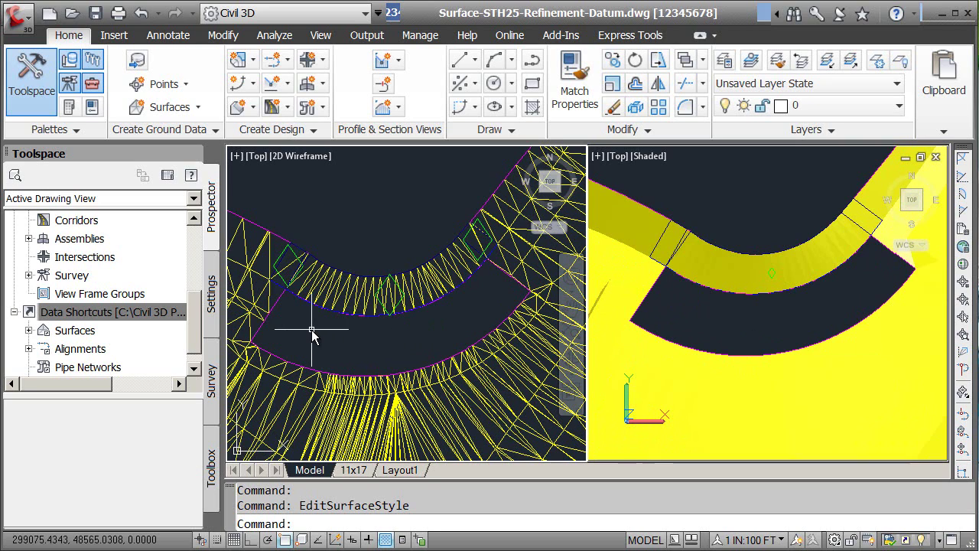
left_click(277, 310)
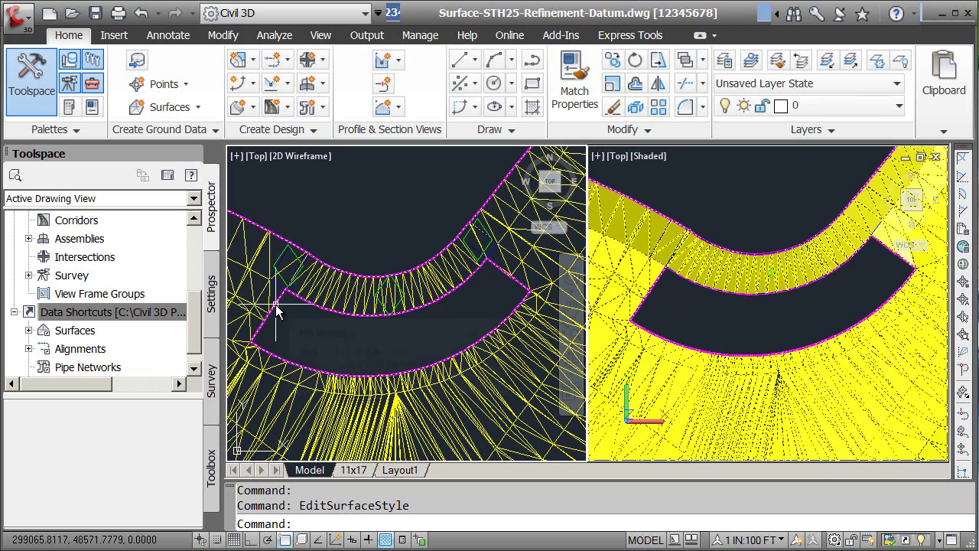
left_click(277, 310)
left_click(260, 298)
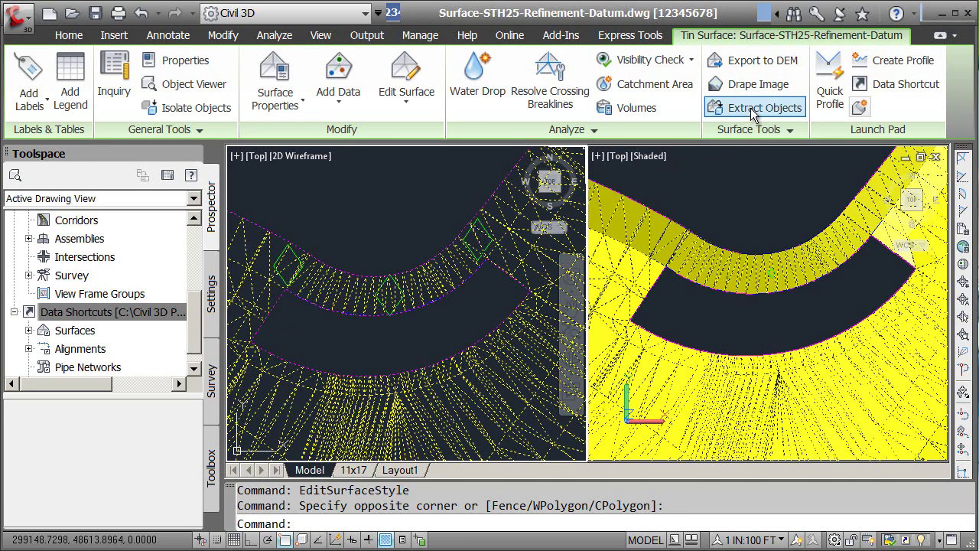
left_click(734, 109)
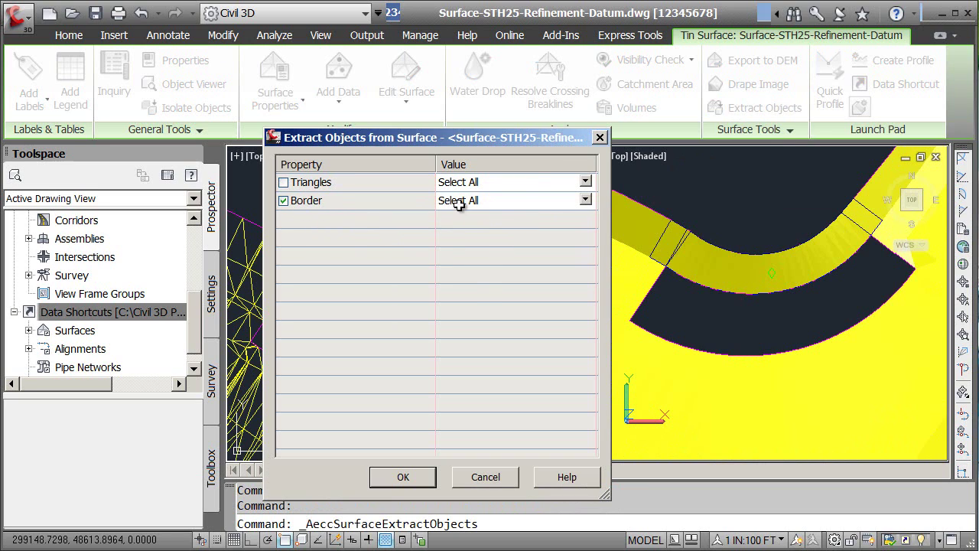
left_click(583, 200)
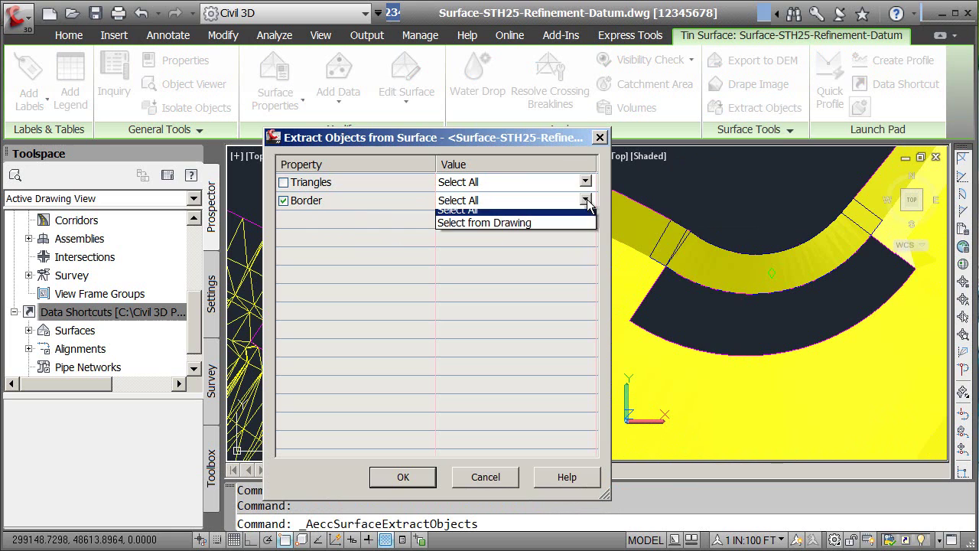
left_click(477, 230)
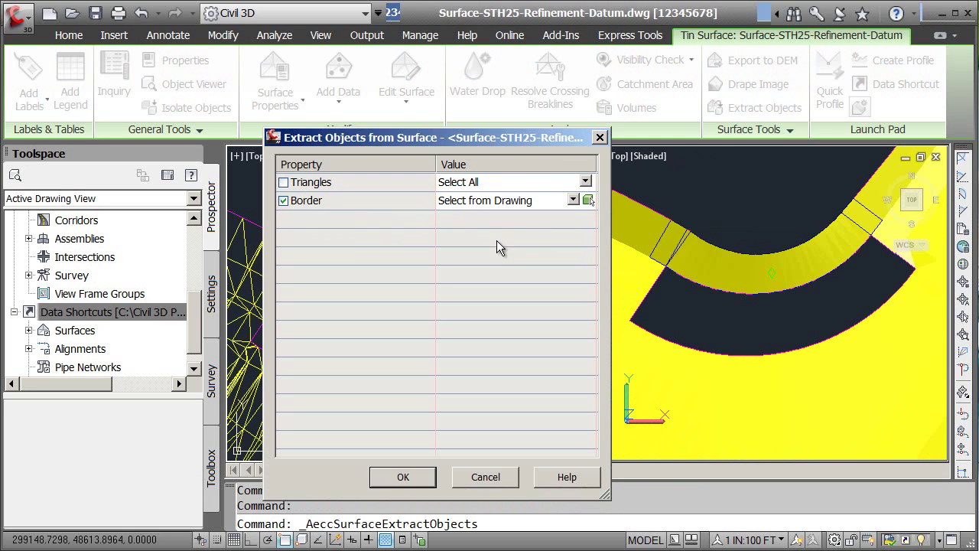
left_click(588, 200)
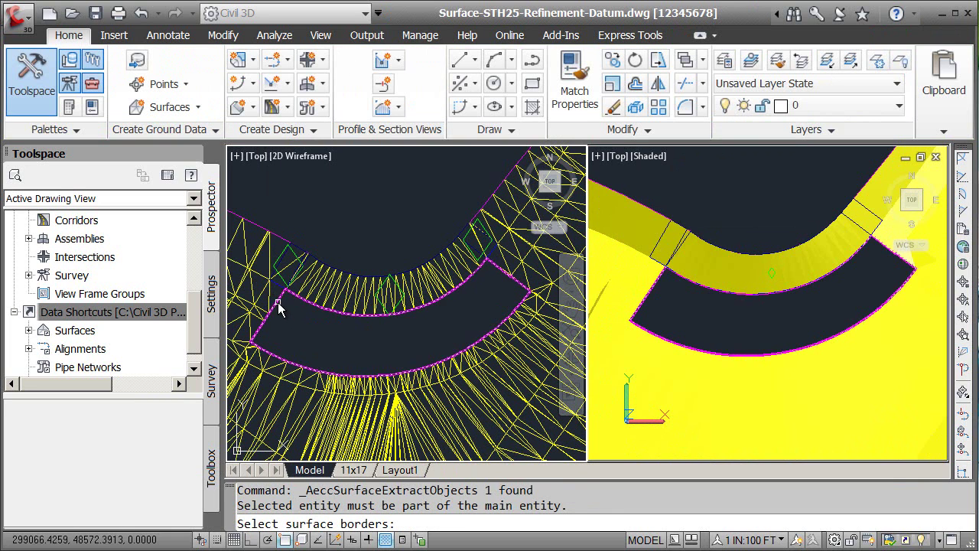
left_click(278, 306)
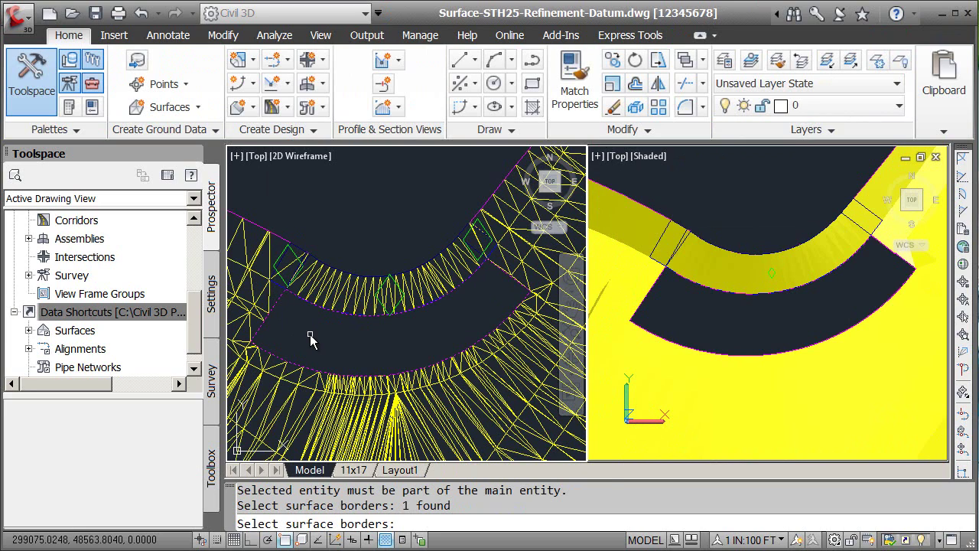
key("Return")
left_click(400, 476)
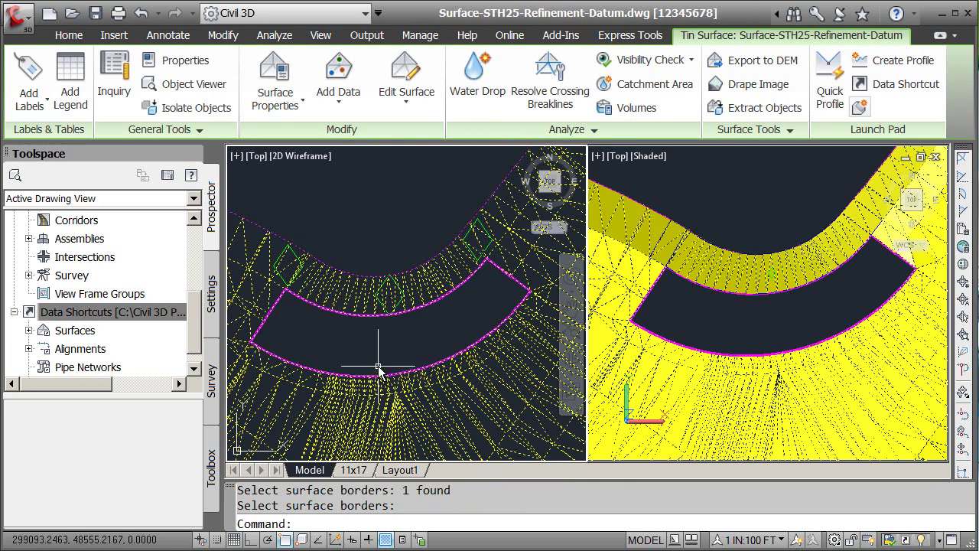
key("Escape")
key("Escape")
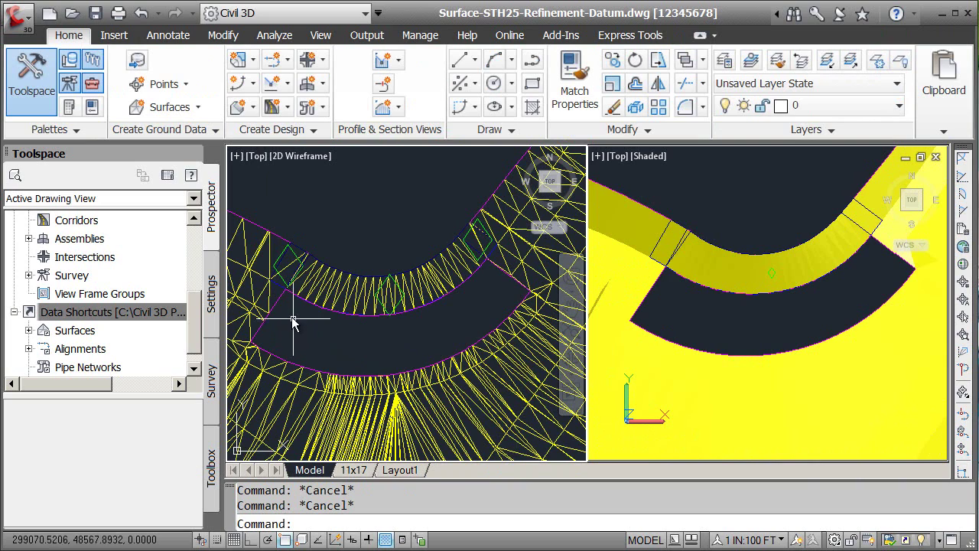
mouse_move(280, 305)
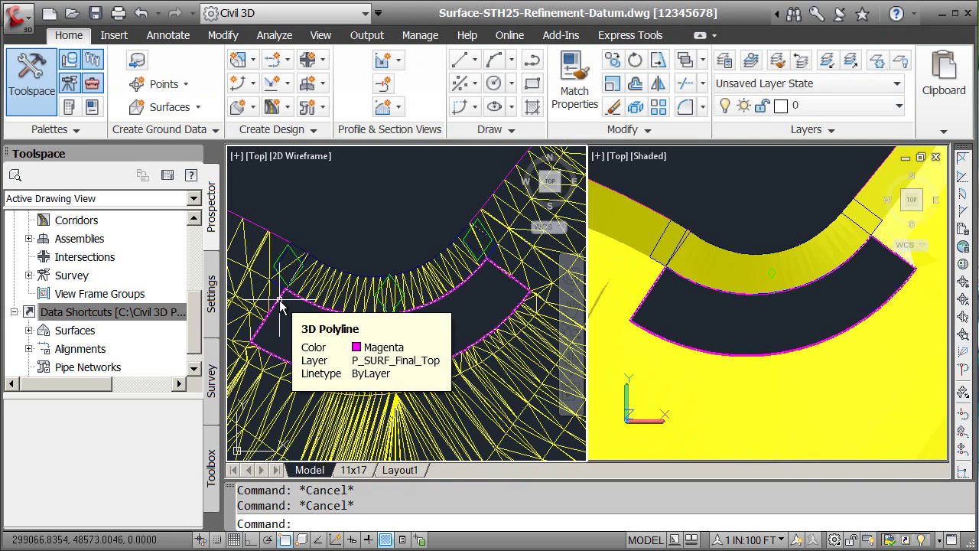
Add a non-destructive Show boundary named NW Quad Curb Terrace to the Surface-STH25-Refinement-Datum surface, using the extracted polyline around the hole
left_click_drag(199, 300, 191, 252)
left_click(28, 276)
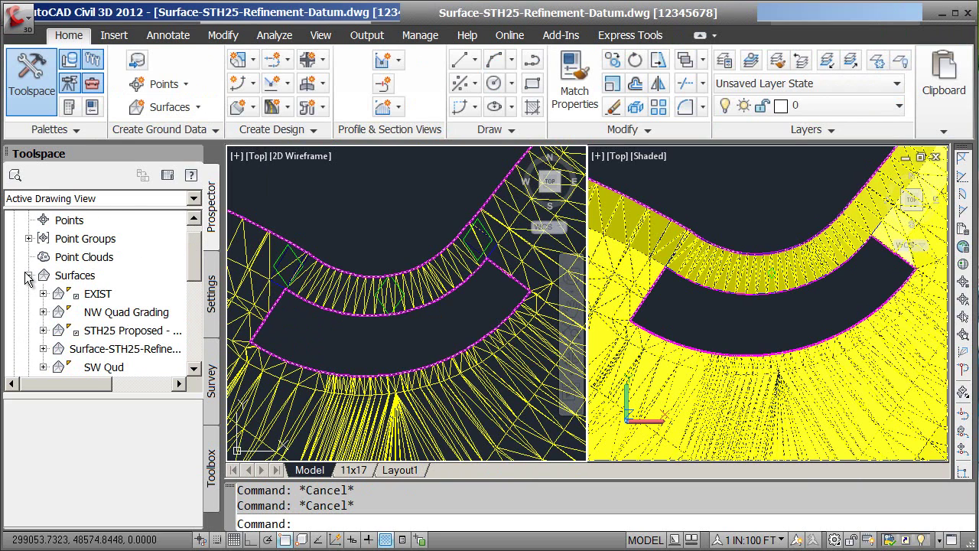
right_click(98, 348)
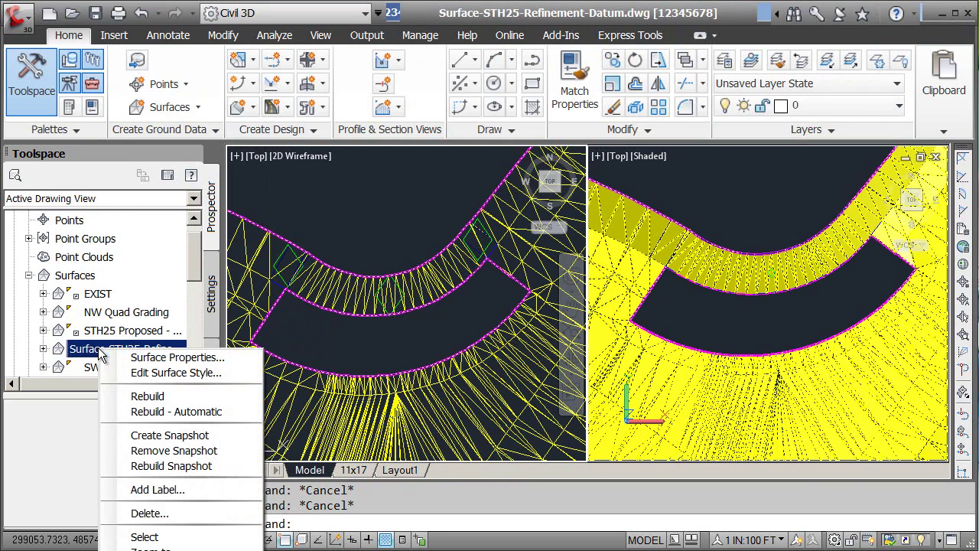
left_click(44, 349)
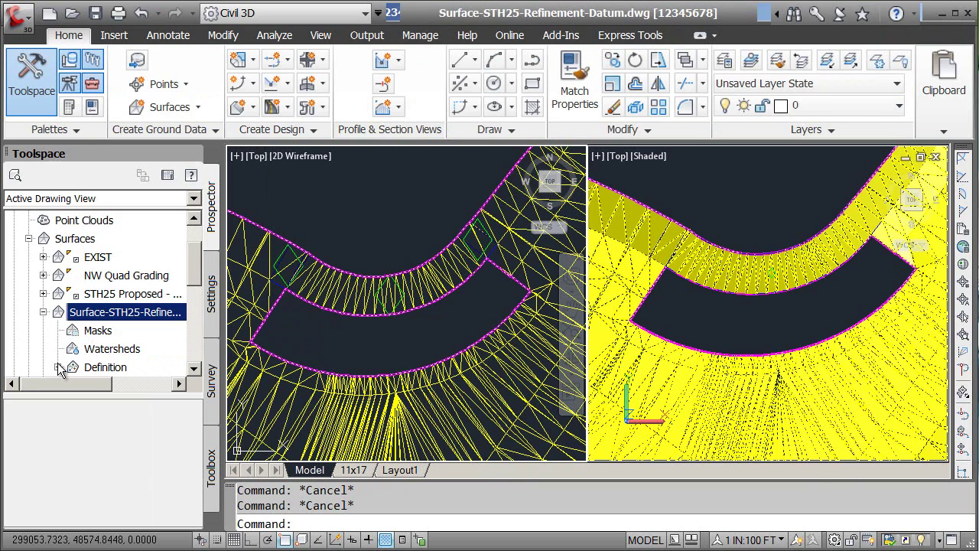
left_click(58, 367)
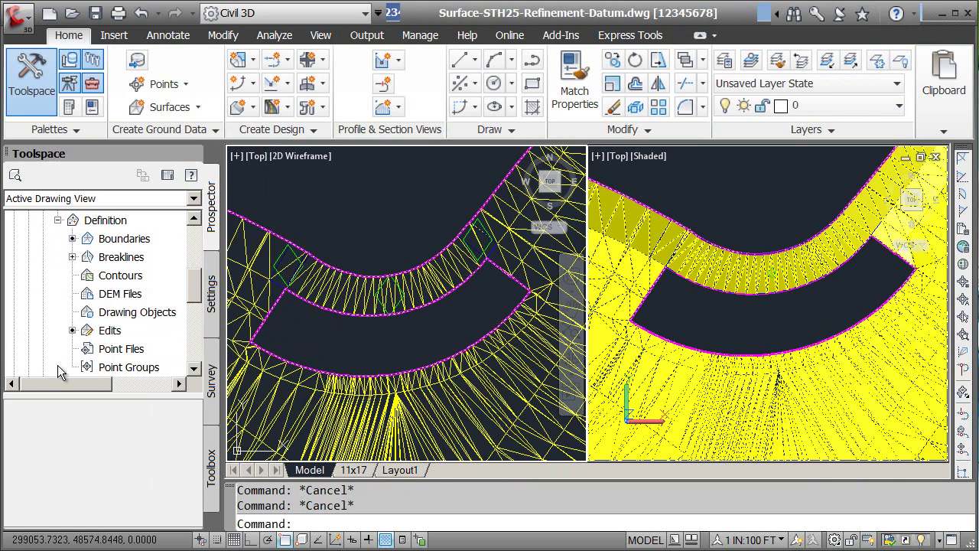
right_click(109, 241)
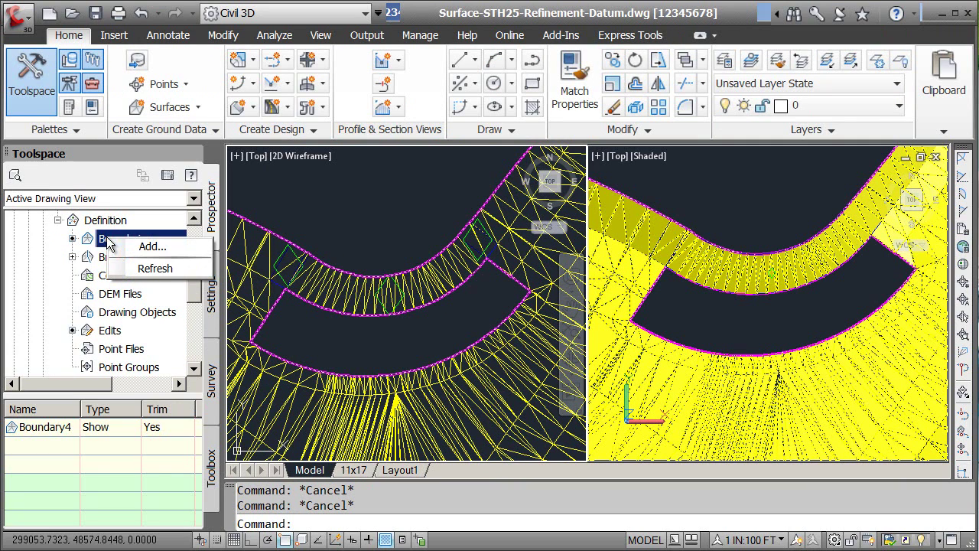
left_click(145, 247)
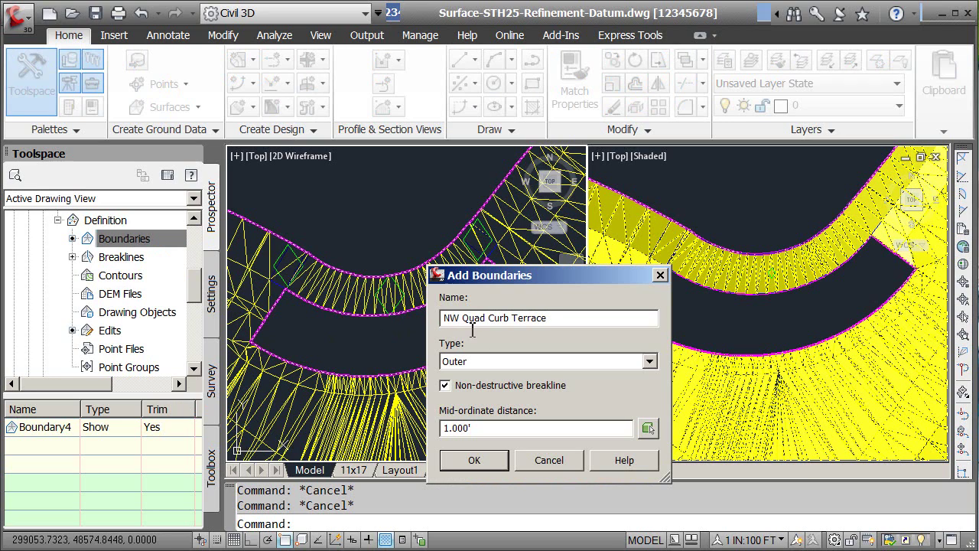
left_click(540, 361)
left_click(497, 390)
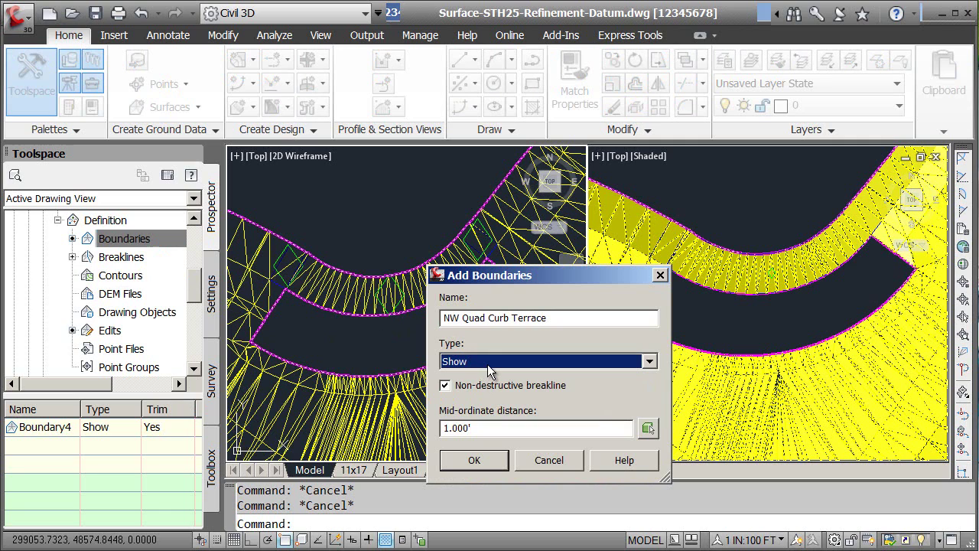
left_click(467, 460)
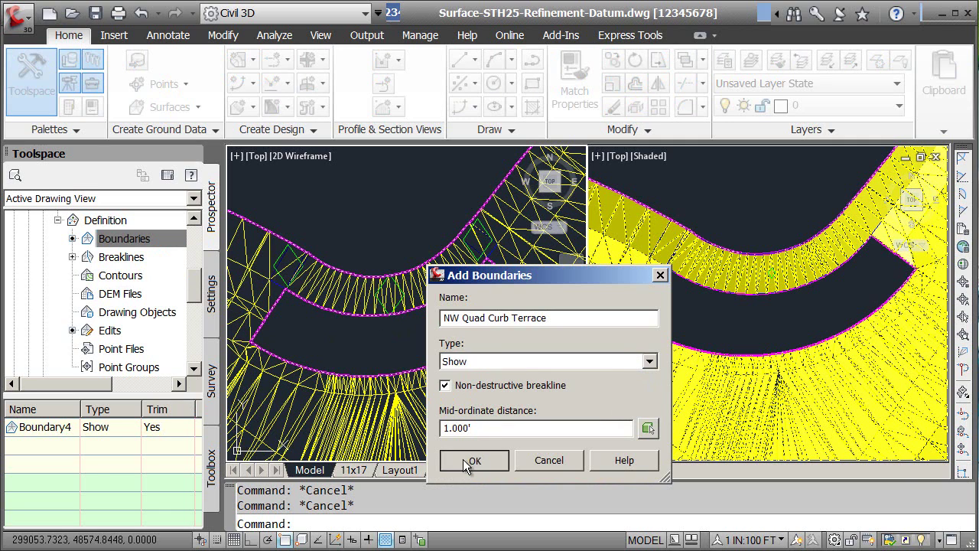
left_click(278, 305)
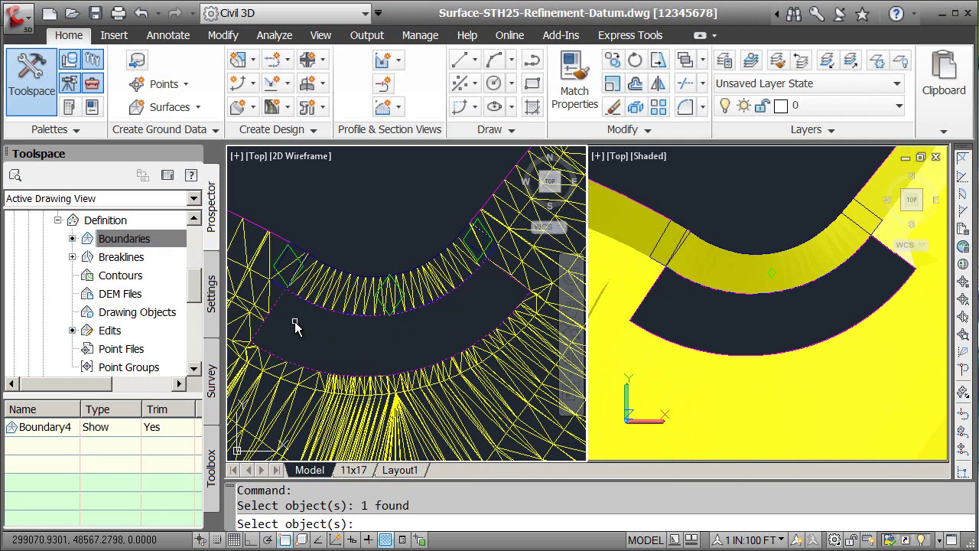
key("Return")
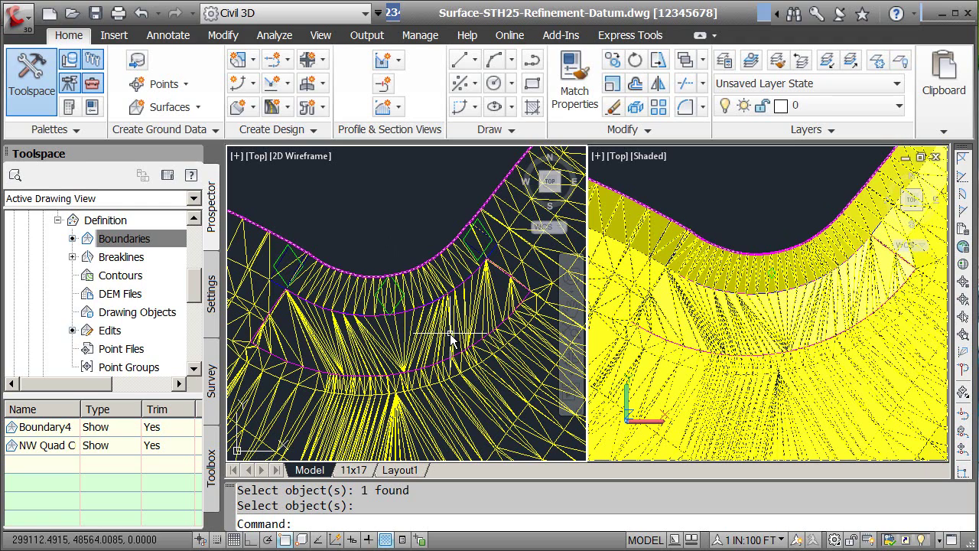
Set up a new feature line named NW Quad Breakline in the NW Quad site with the Standard style
scroll(487, 294, "up", 2)
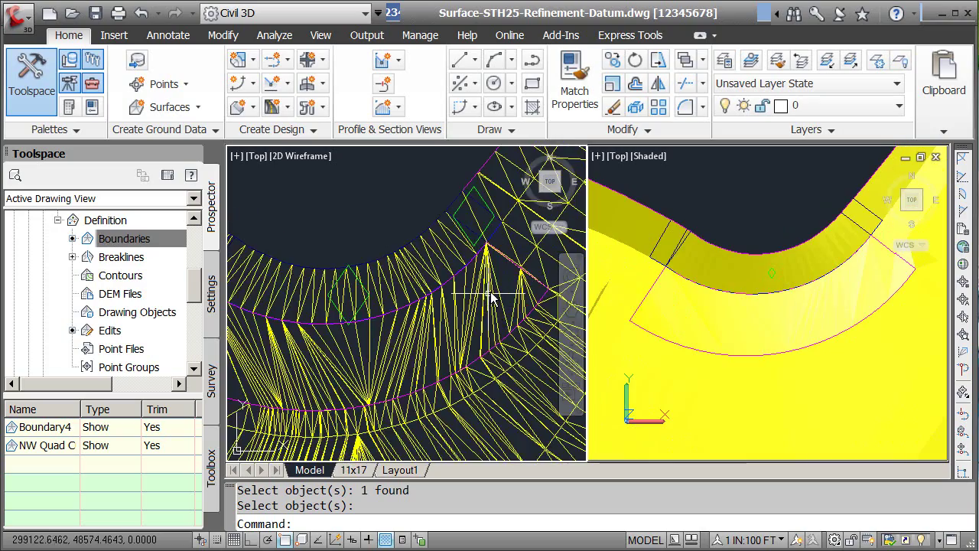
scroll(492, 292, "up", 3)
middle_click_drag(496, 290, 387, 332)
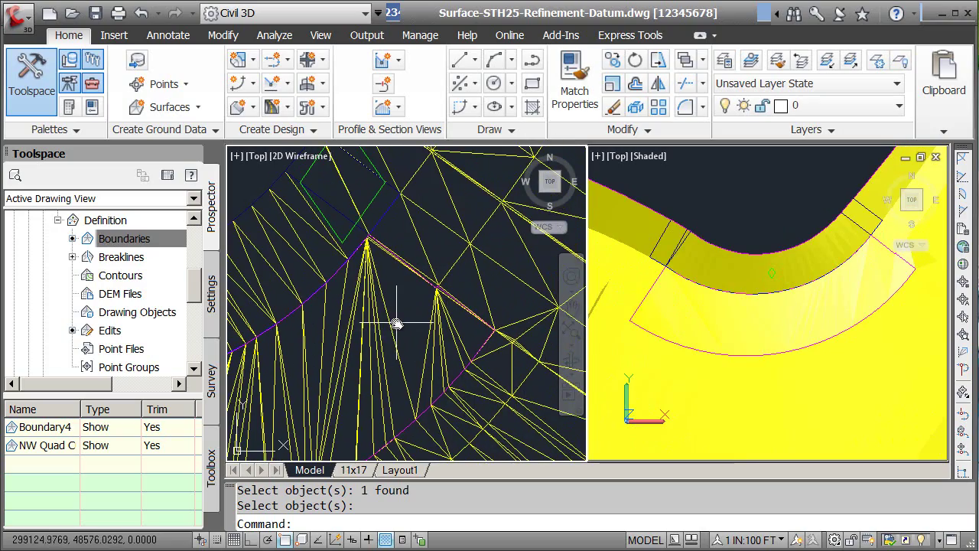
scroll(397, 323, "down", 2)
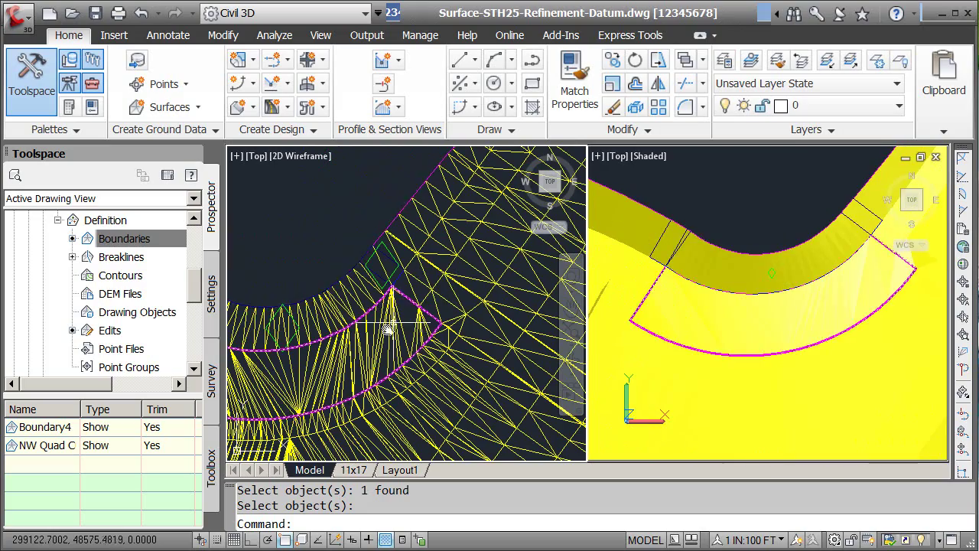
middle_click_drag(388, 329, 510, 294)
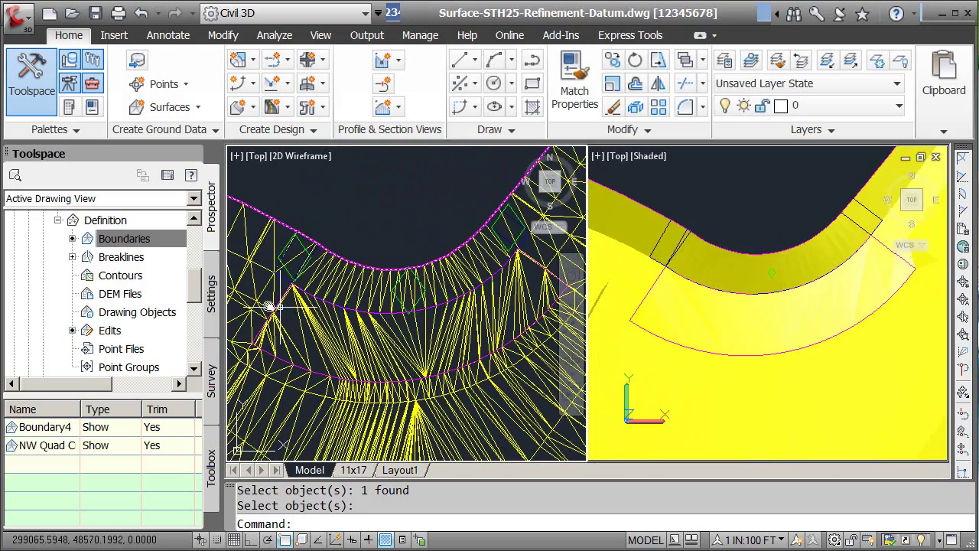
left_click(240, 83)
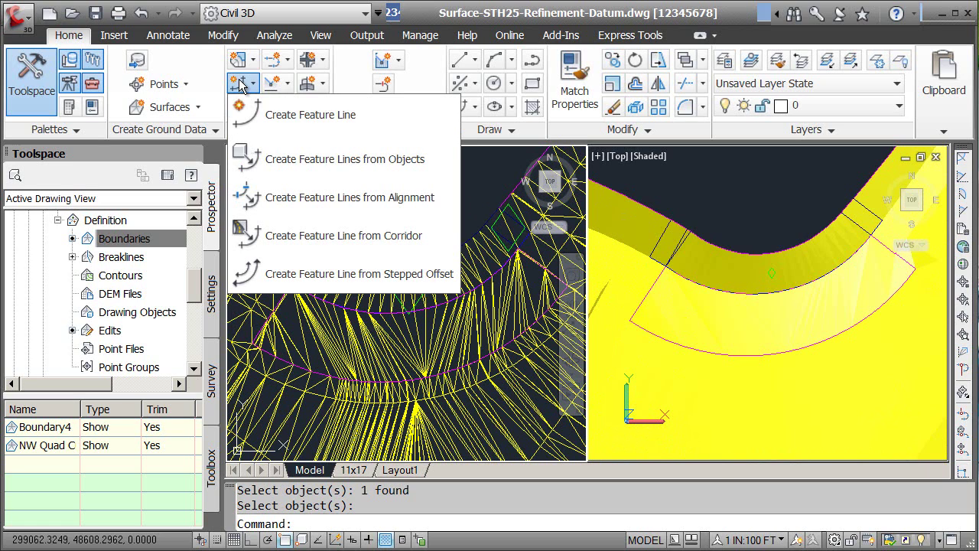
left_click(273, 112)
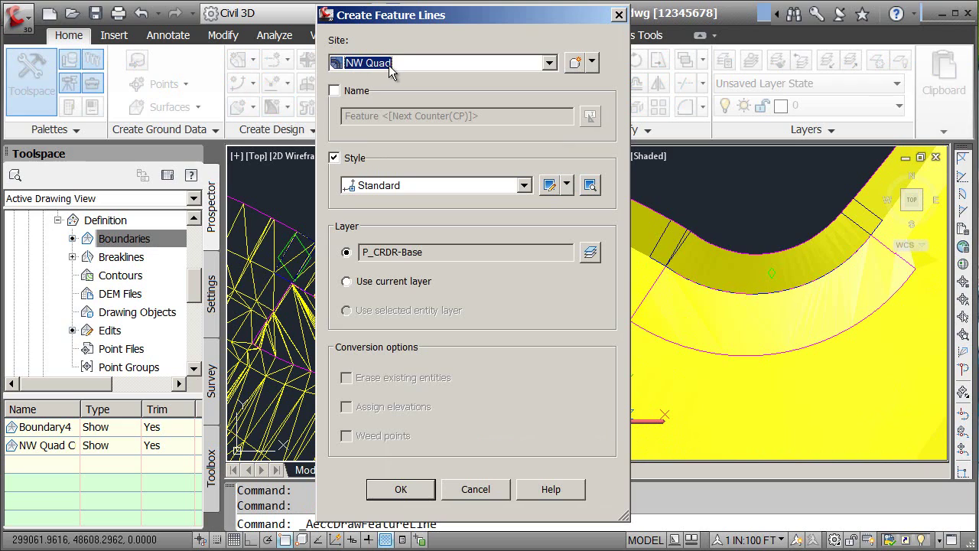
left_click(334, 90)
left_click_drag(491, 116, 333, 122)
type("NW Quad Breakline")
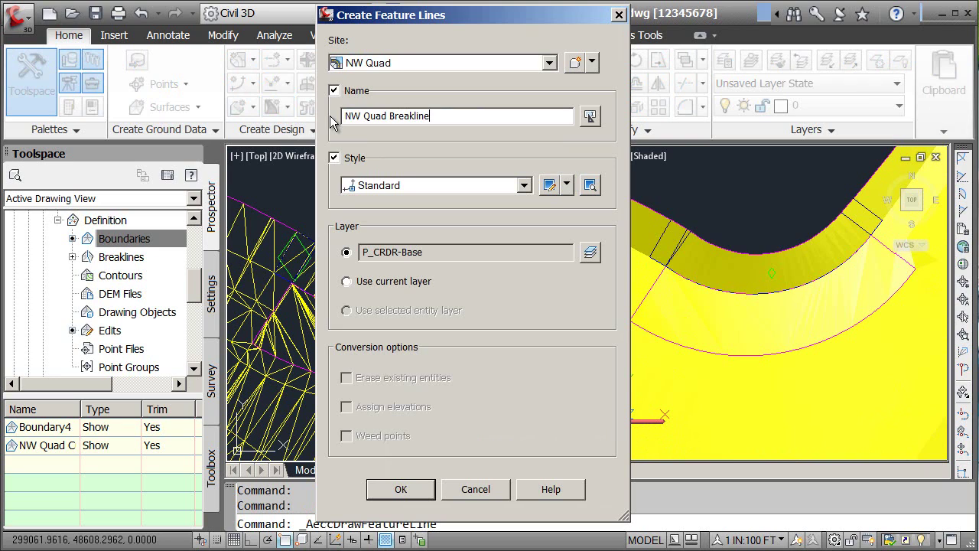
left_click(399, 489)
Start the feature line at the triangle vertex midway along the terrace's northeast end edge, accepting elevation 1138.758
scroll(372, 349, "up", 2)
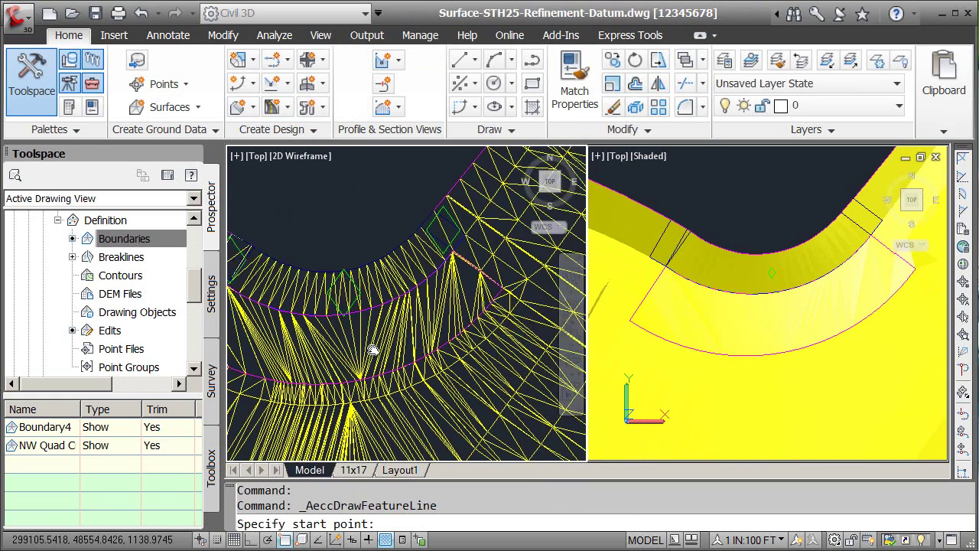
scroll(468, 275, "up", 5)
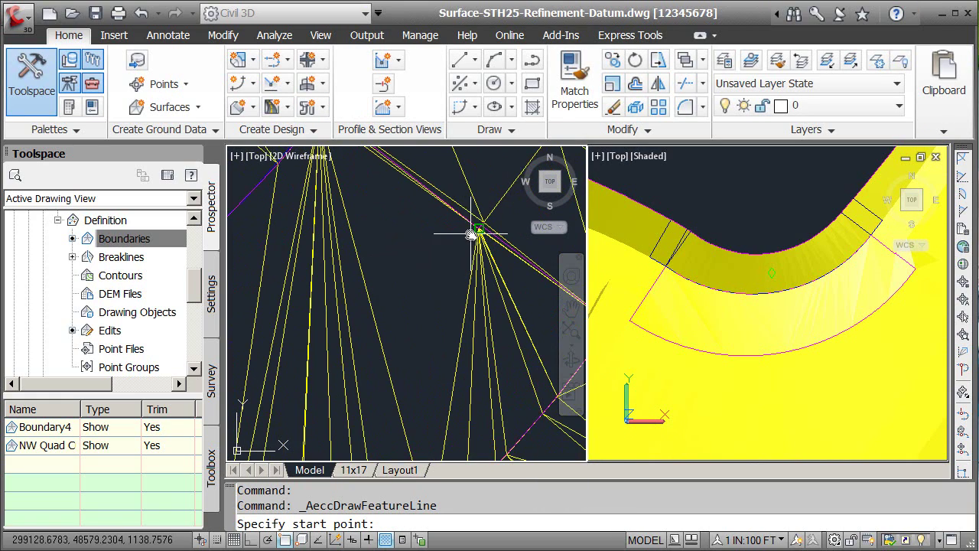
left_click(475, 231)
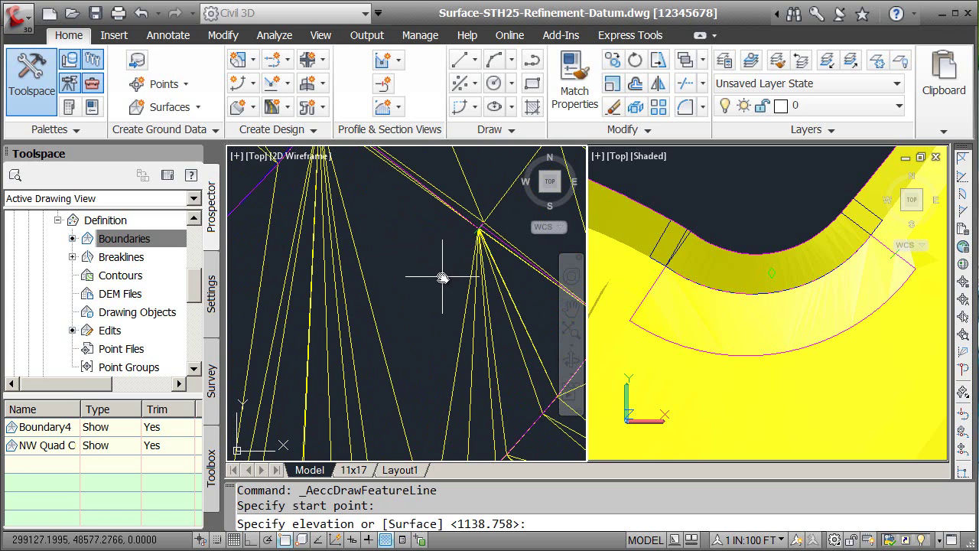
key("Return")
scroll(442, 277, "down", 5)
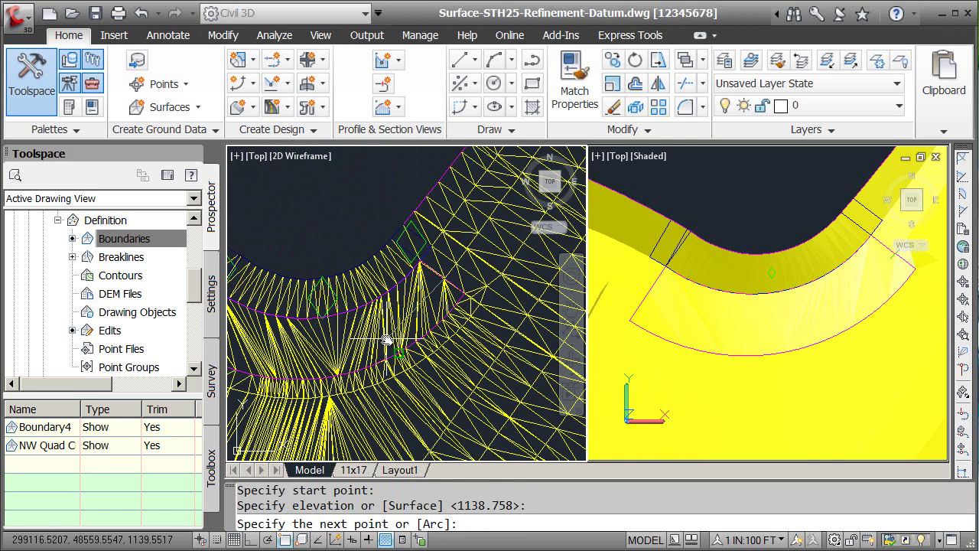
Draw the feature line as an arc through the middle of the terrace to the vertex on its west end edge, accepting elevation 1135.183
type("a")
key("Return")
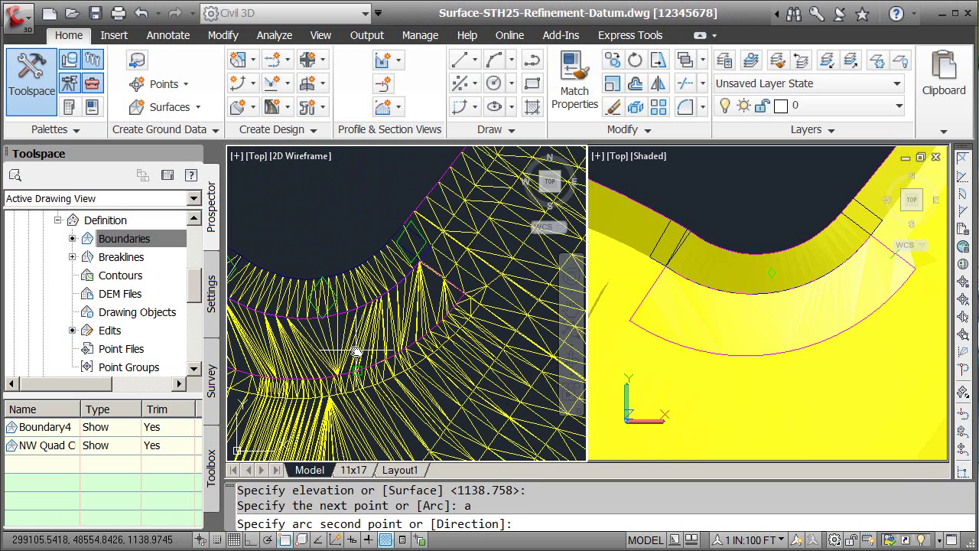
middle_click_drag(352, 344, 422, 348)
scroll(396, 347, "up", 1)
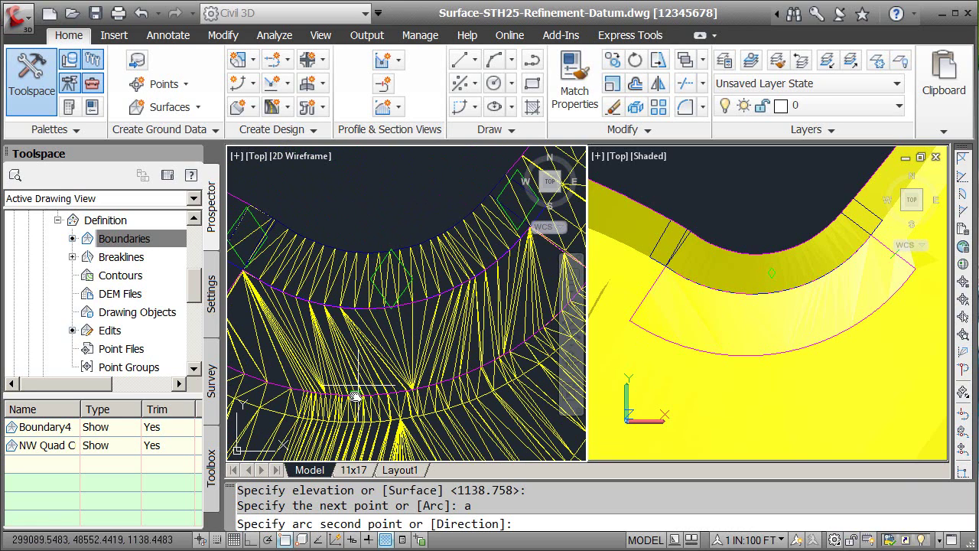
left_click(399, 350)
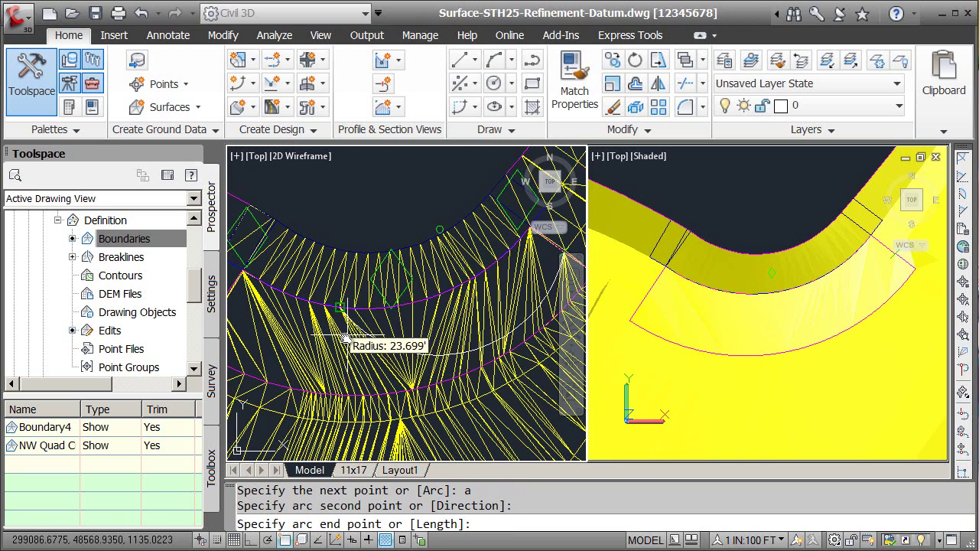
middle_click_drag(334, 341, 426, 373)
scroll(337, 350, "up", 3)
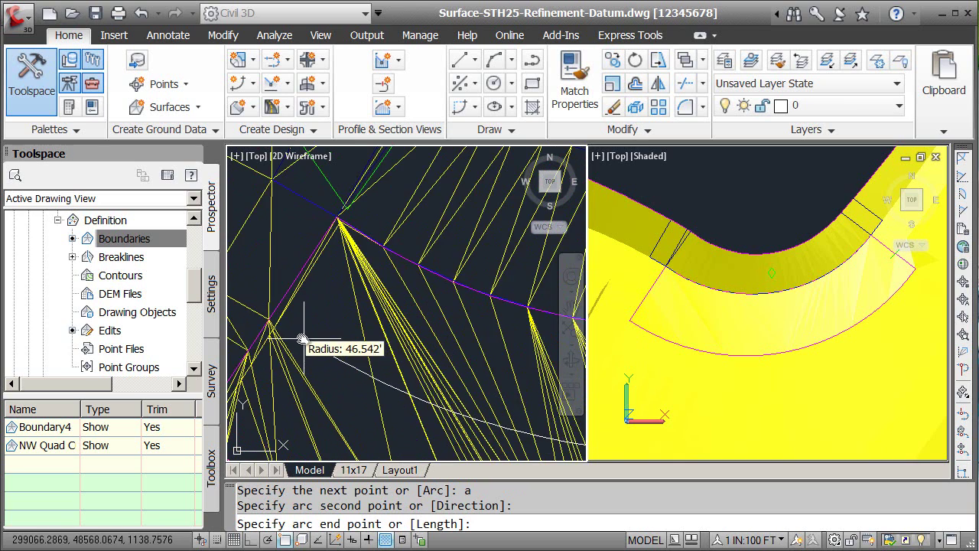
scroll(306, 345, "up", 2)
left_click(254, 313)
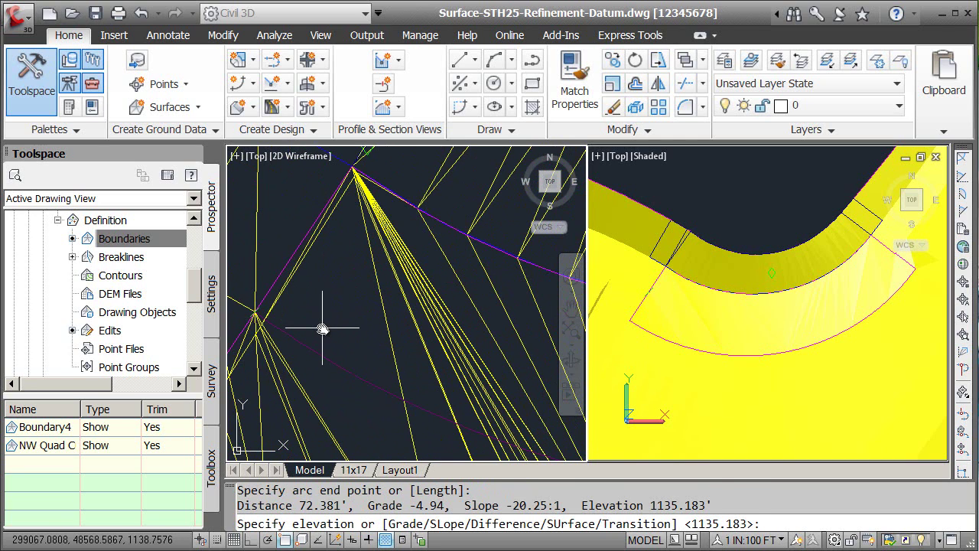
key("Return")
key("Escape")
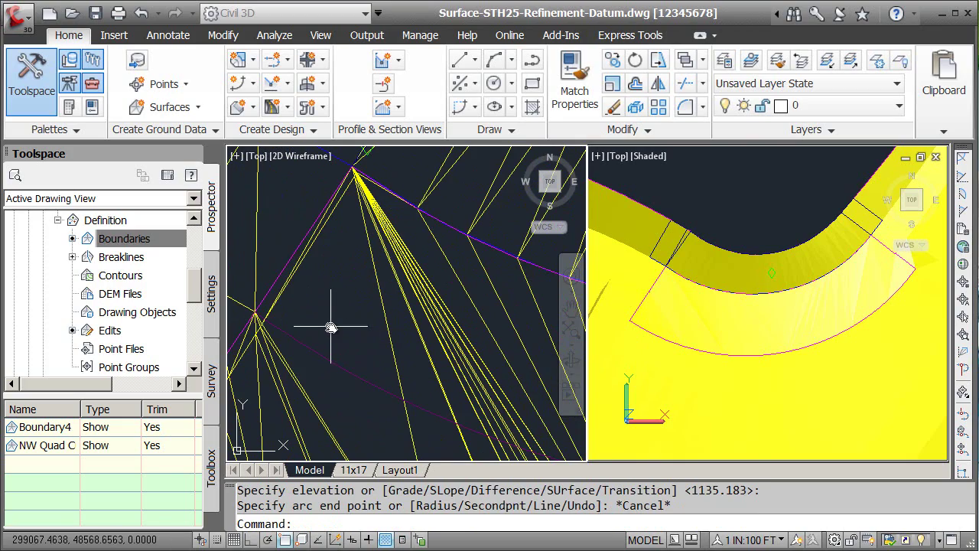
Insert elevation points along the NW Quad Breakline feature line at a 3-foot increment
scroll(329, 329, "down", 5)
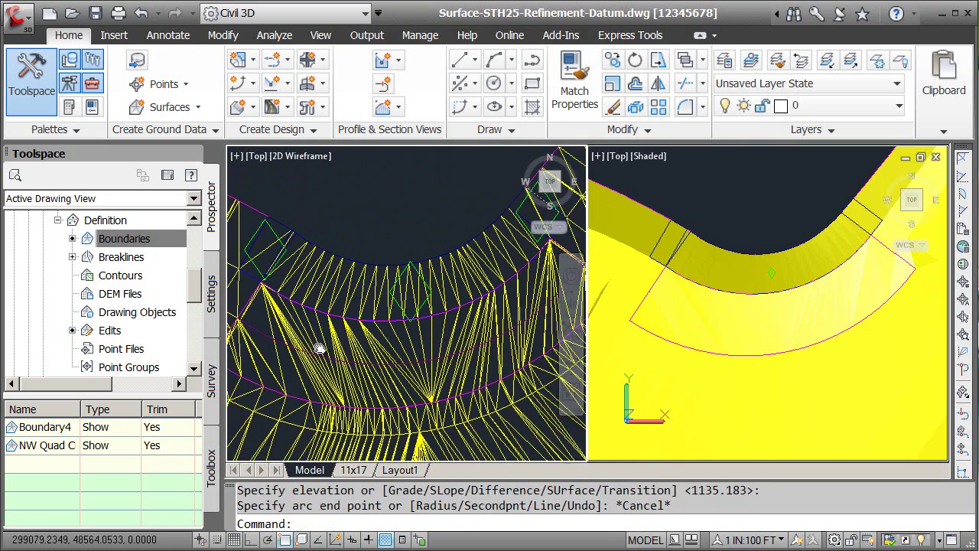
middle_click_drag(320, 349, 356, 355)
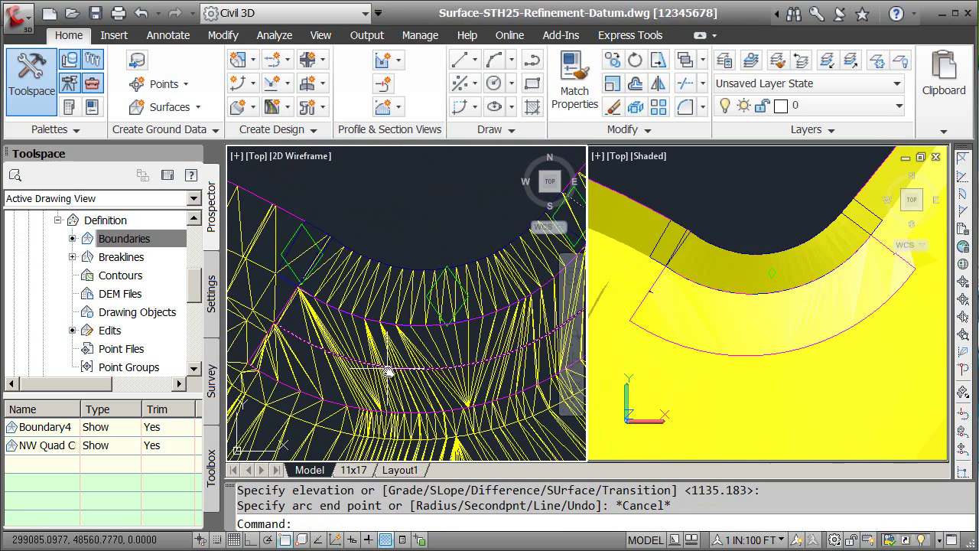
left_click(291, 334)
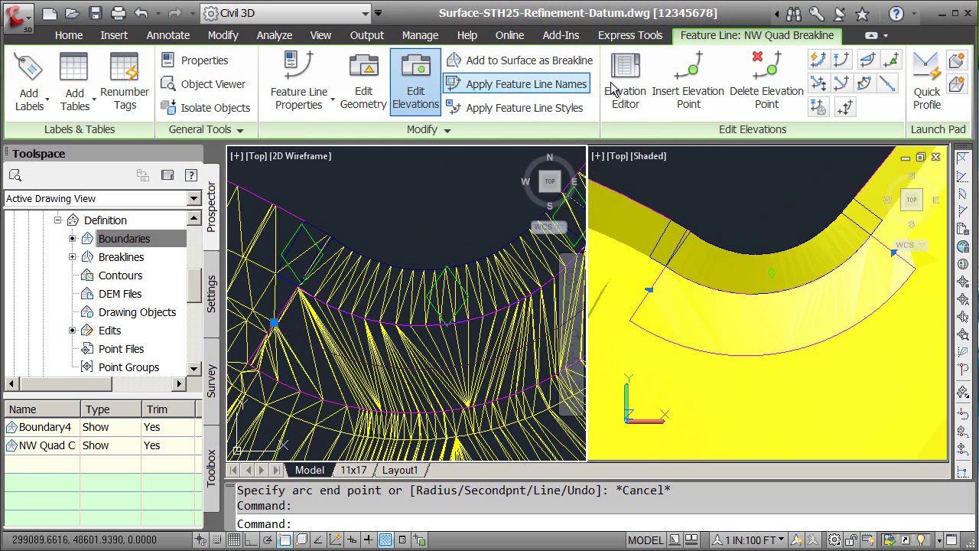
left_click(695, 71)
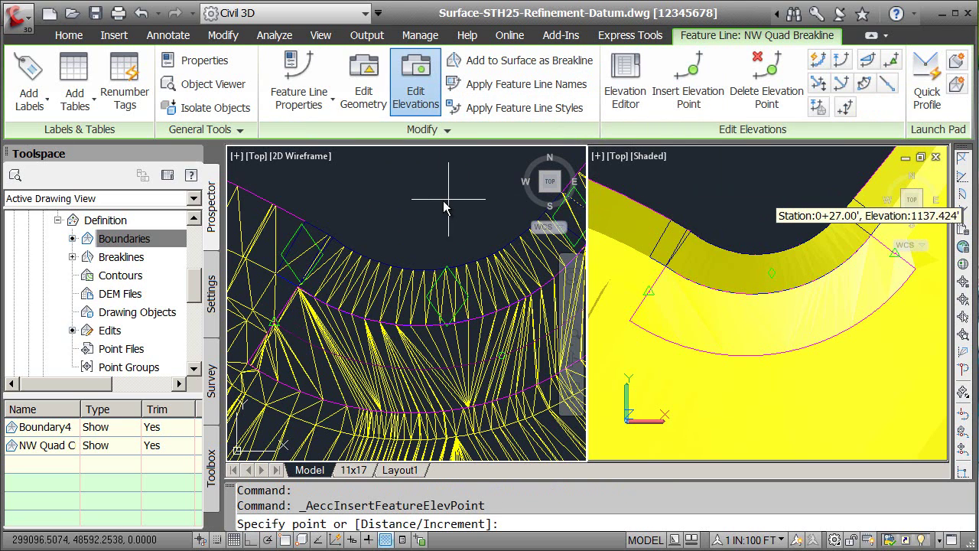
type("i")
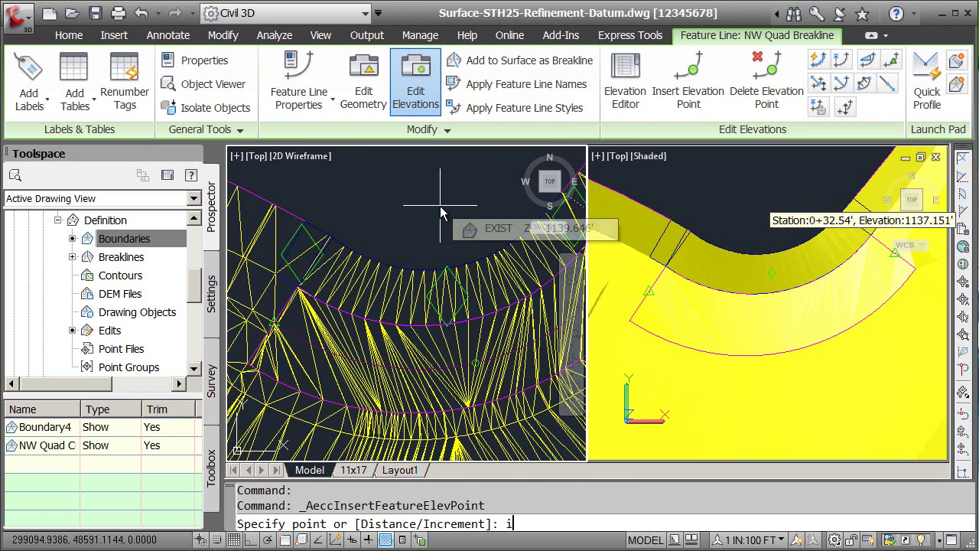
key("Return")
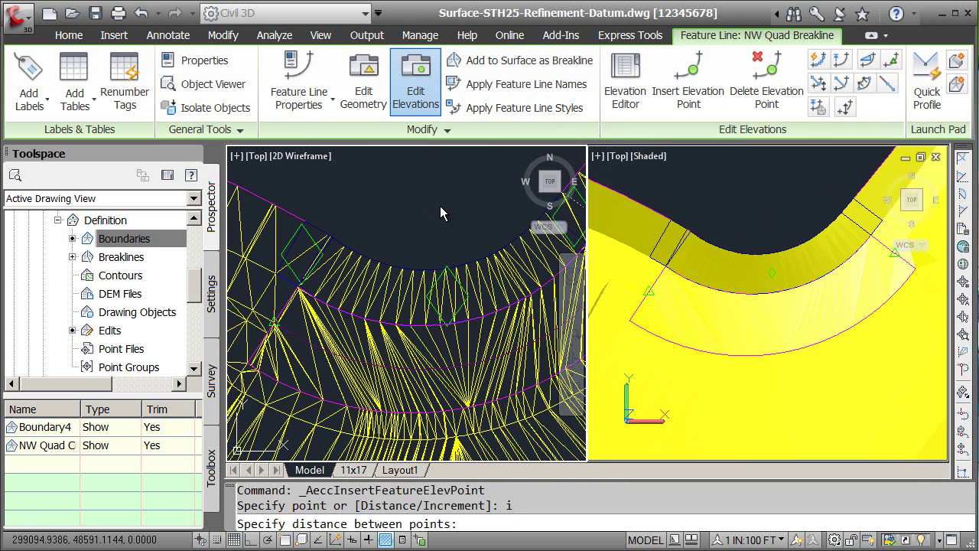
type("3")
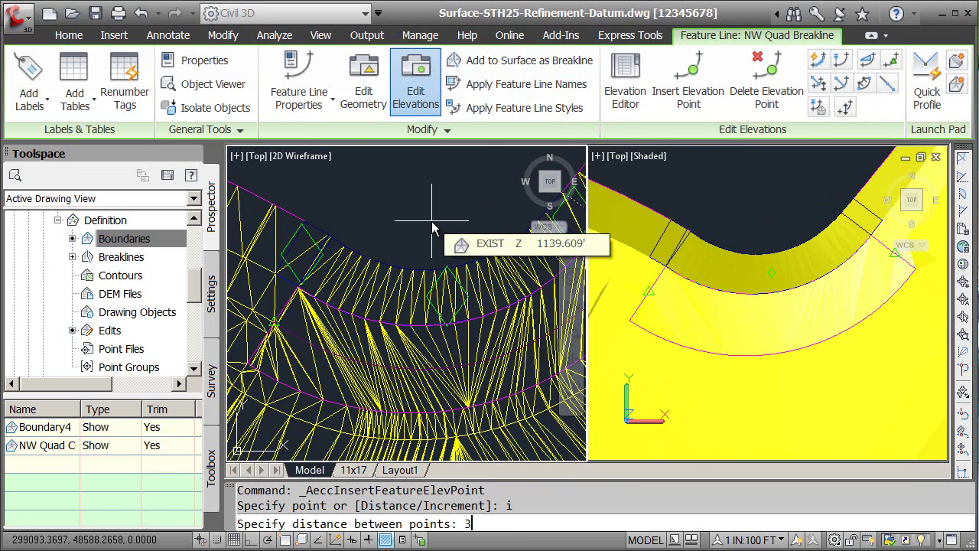
key("Return")
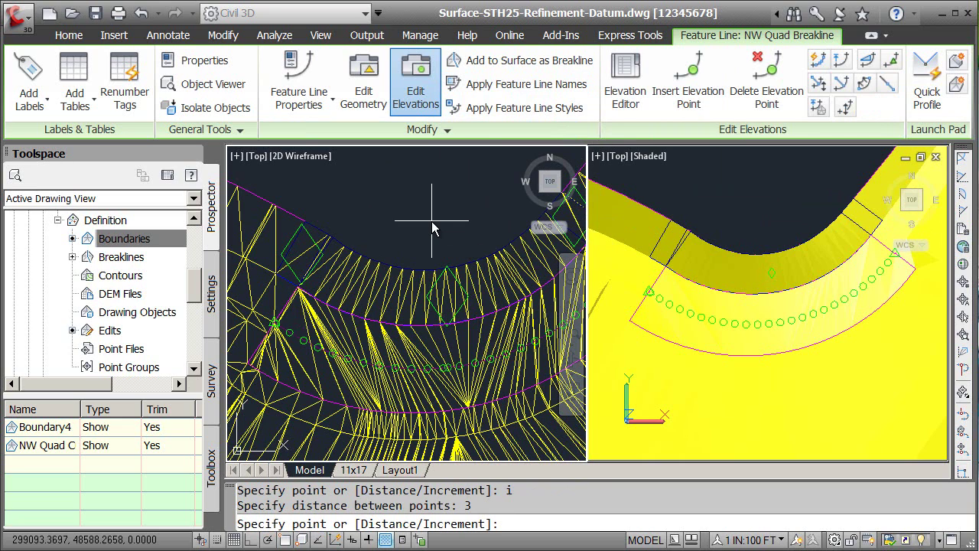
key("Escape")
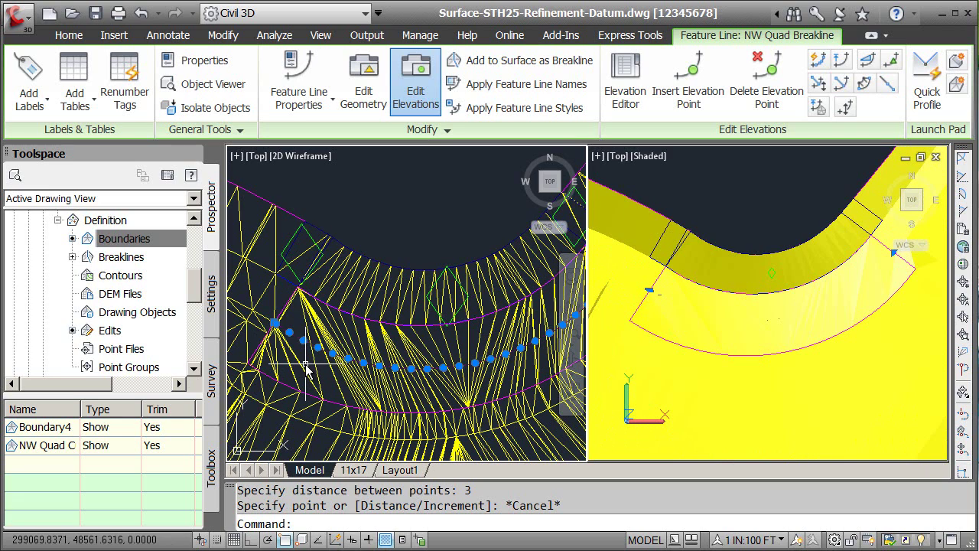
key("Escape")
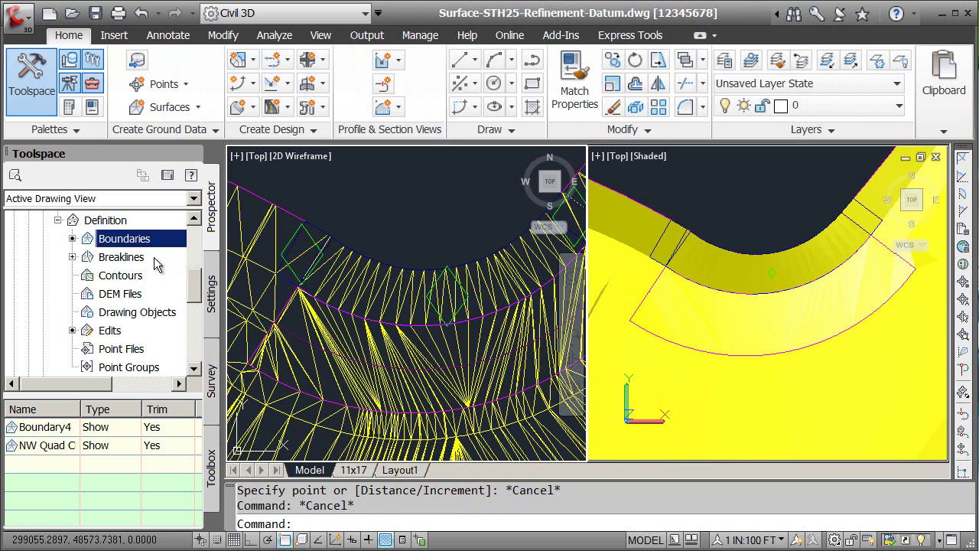
Add a Standard breakline described as NW Quad Breakline to the surface from the arc feature line, with a 1.000' mid-ordinate distance
right_click(119, 261)
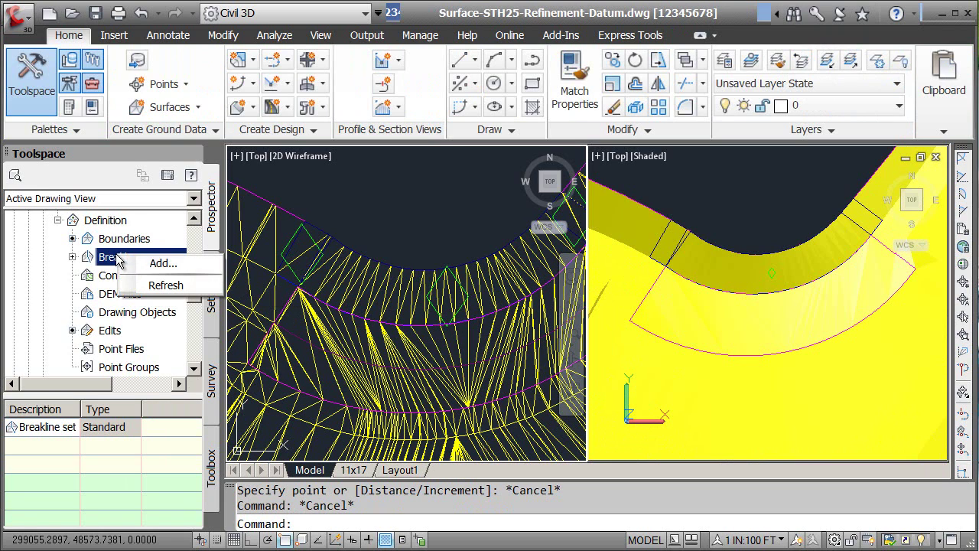
left_click(161, 263)
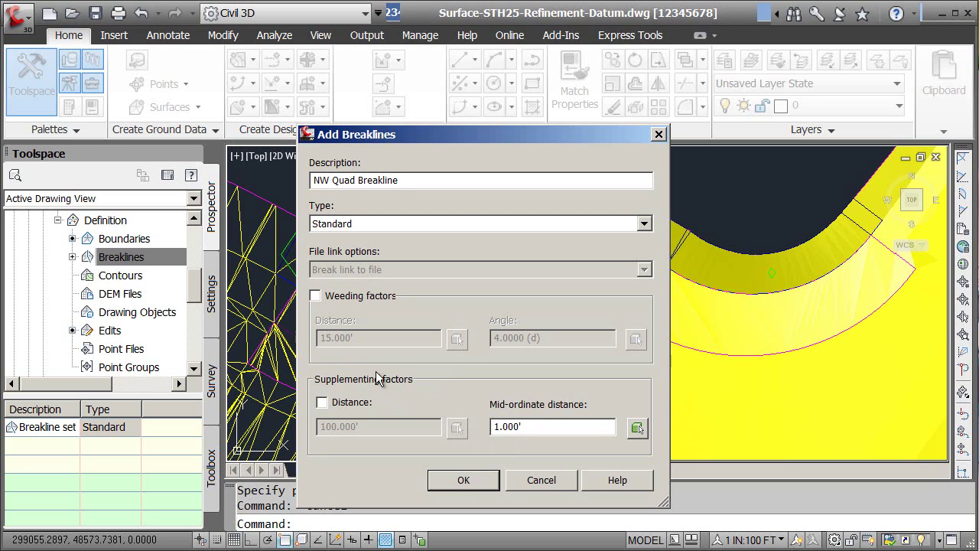
left_click(463, 480)
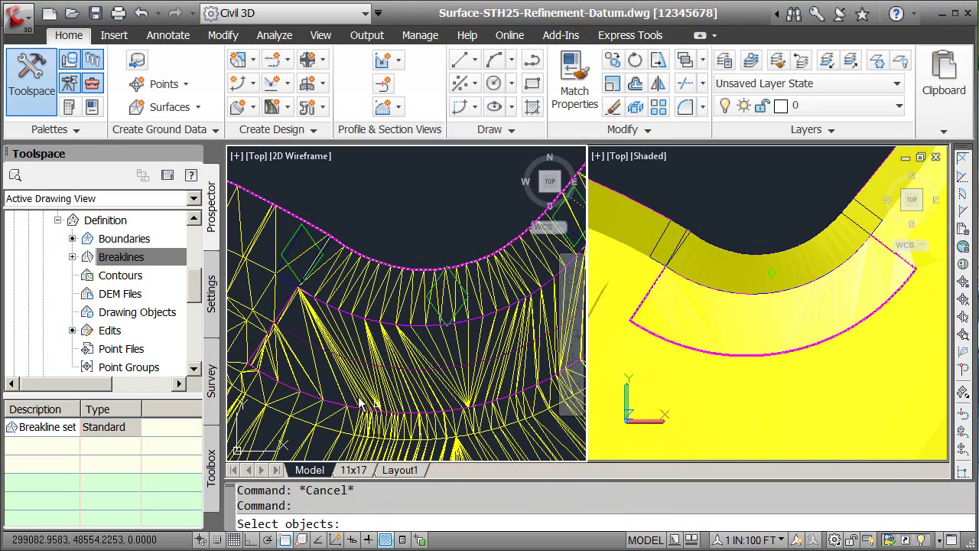
left_click(299, 339)
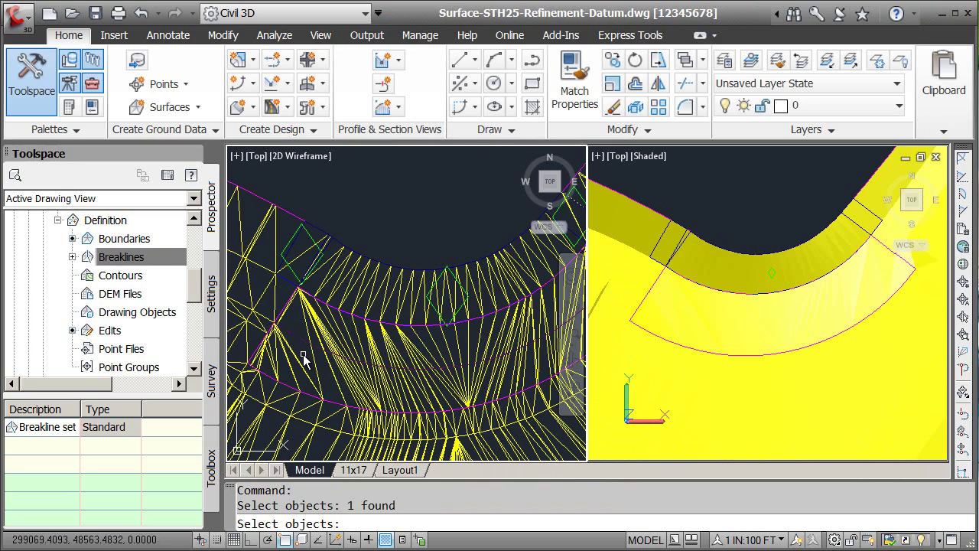
key("Return")
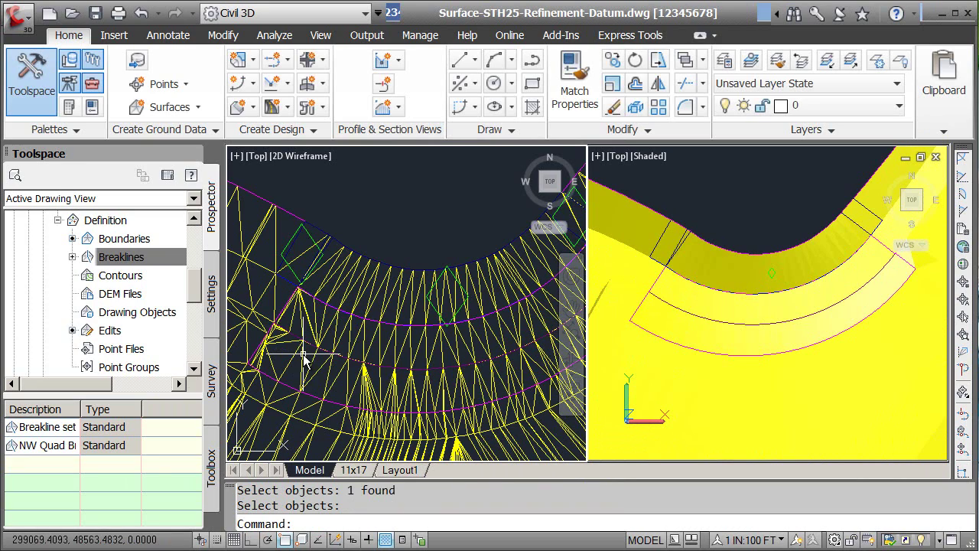
Examine the retriangulated terrace around the new breakline in the wireframe viewport and from an orbited close-up in the shaded viewport
middle_click_drag(415, 360, 346, 372)
left_click(734, 234)
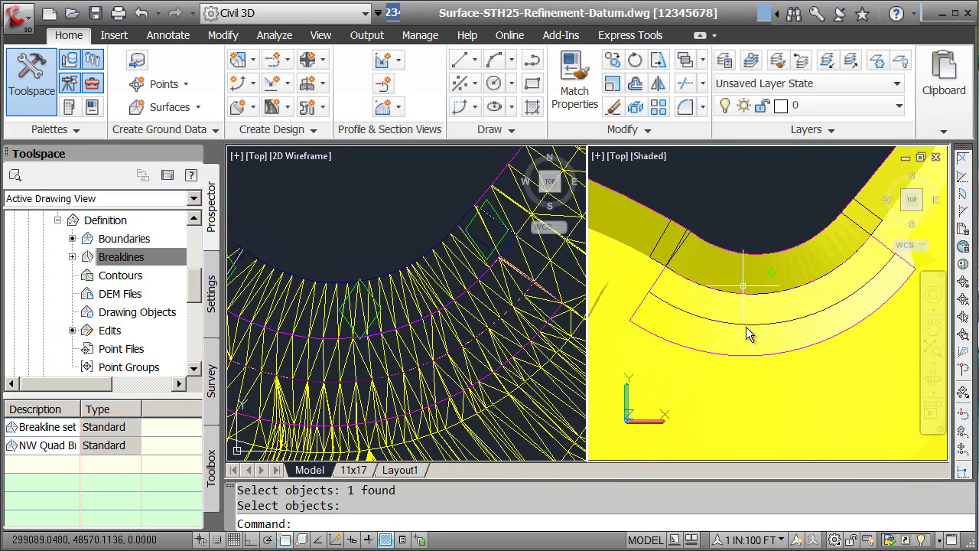
mouse_move(795, 398)
middle_mouse_down("shift")
mouse_move(811, 402)
mouse_move(670, 332)
middle_mouse_up("shift")
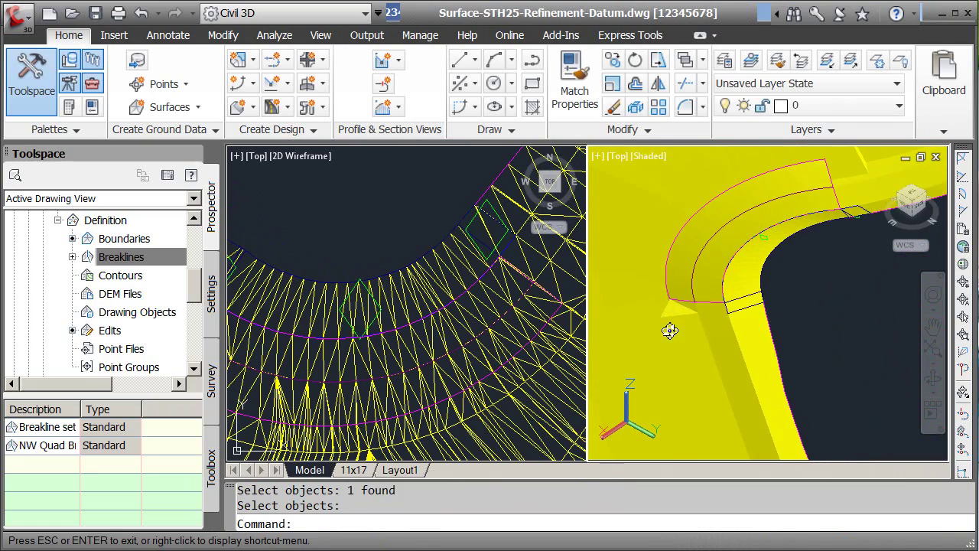
mouse_move(787, 311)
middle_mouse_down("shift")
mouse_move(756, 287)
mouse_move(713, 277)
middle_mouse_up("shift")
scroll(755, 287, "up", 5)
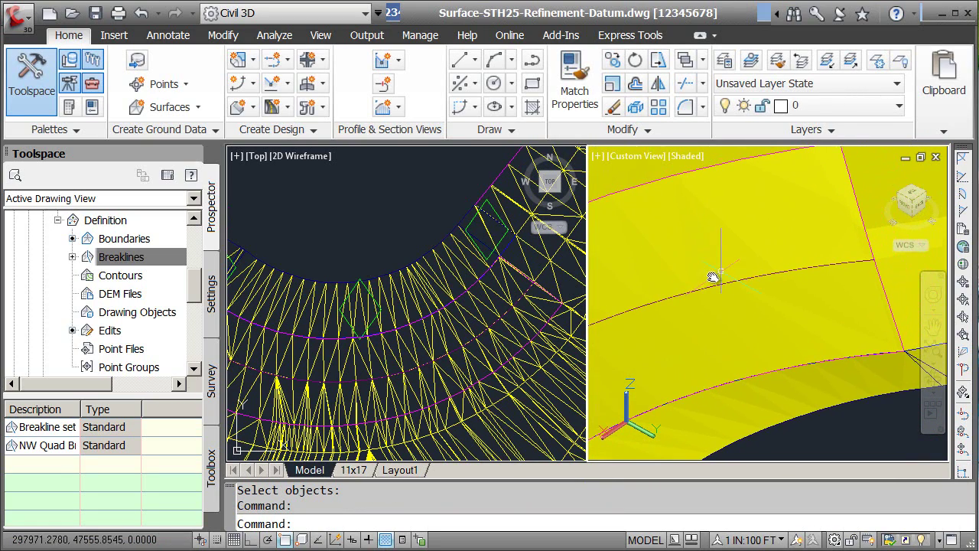
Examine how the triangulation meets both ends of the terrace in the wireframe viewport and from an orbited close-up in the shaded viewport
left_click(421, 346)
scroll(321, 360, "down", 4)
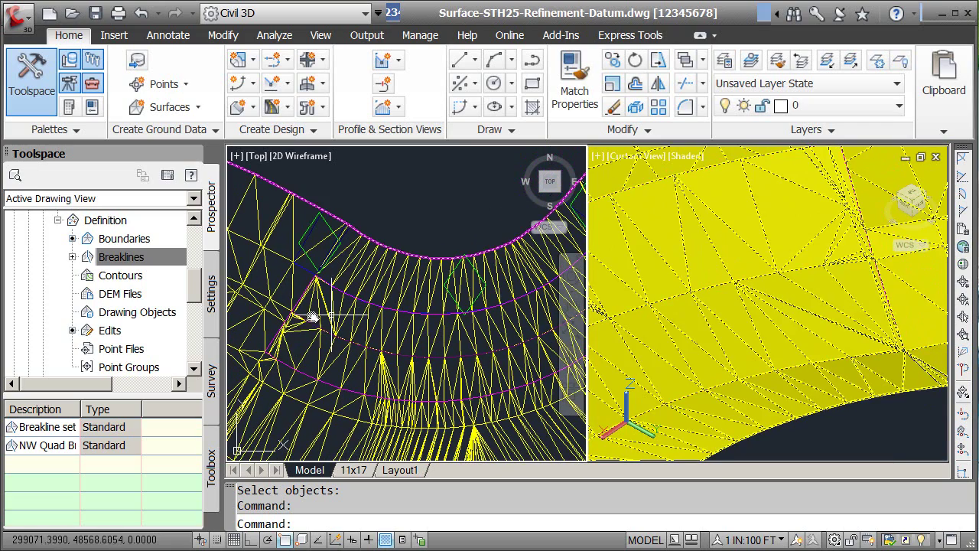
mouse_move(809, 306)
middle_mouse_down()
mouse_move(788, 329)
mouse_move(792, 317)
middle_mouse_up()
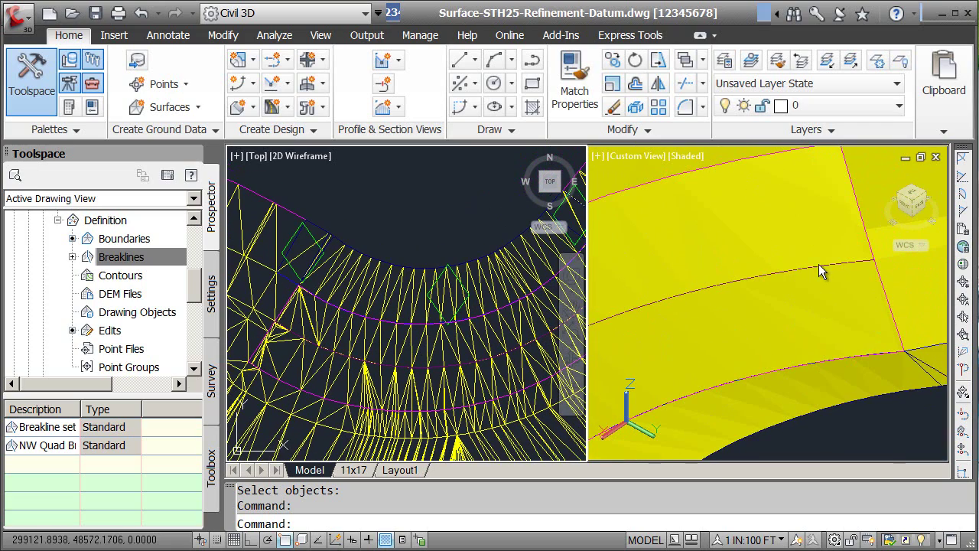
mouse_move(830, 283)
middle_mouse_down("shift")
mouse_move(793, 370)
mouse_move(741, 363)
mouse_move(793, 356)
mouse_move(836, 387)
mouse_move(754, 362)
mouse_move(765, 362)
mouse_move(758, 313)
mouse_move(722, 297)
mouse_move(840, 303)
middle_mouse_up("shift")
middle_click_drag(646, 343, 813, 299)
scroll(650, 352, "up", 5)
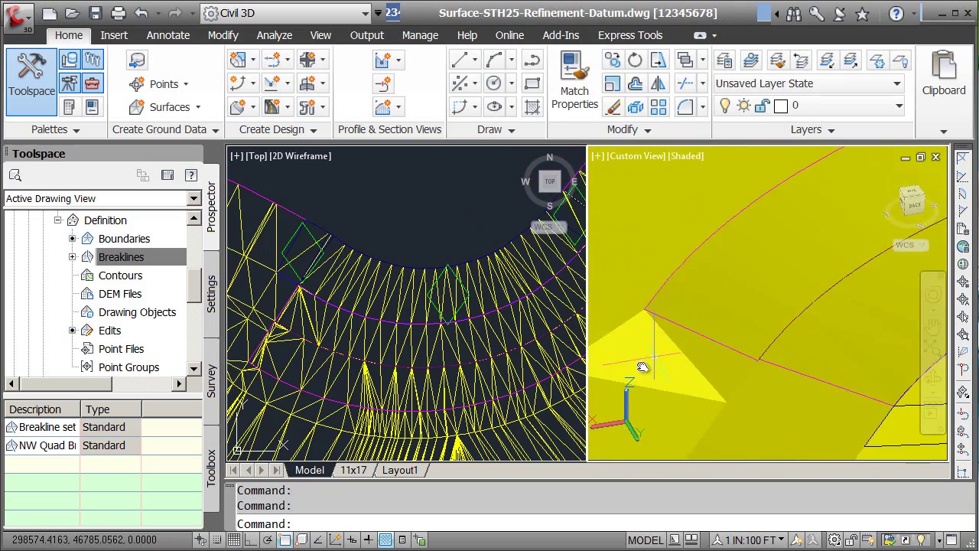
mouse_move(643, 366)
middle_mouse_down()
mouse_move(635, 381)
mouse_move(683, 387)
mouse_move(777, 323)
mouse_move(736, 378)
mouse_move(695, 383)
mouse_move(762, 389)
mouse_move(798, 378)
mouse_move(737, 376)
middle_mouse_up()
Swap the two TIN edges fanning out from the terrace's end corner with Swap Edge, using a tilted wireframe view of that corner
left_click(453, 252)
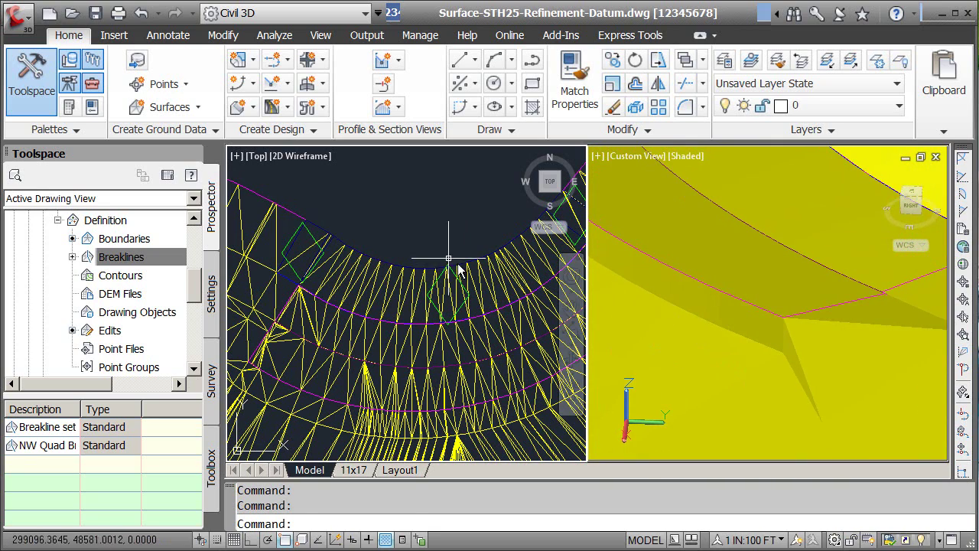
middle_click_drag(458, 269, 372, 278, "shift")
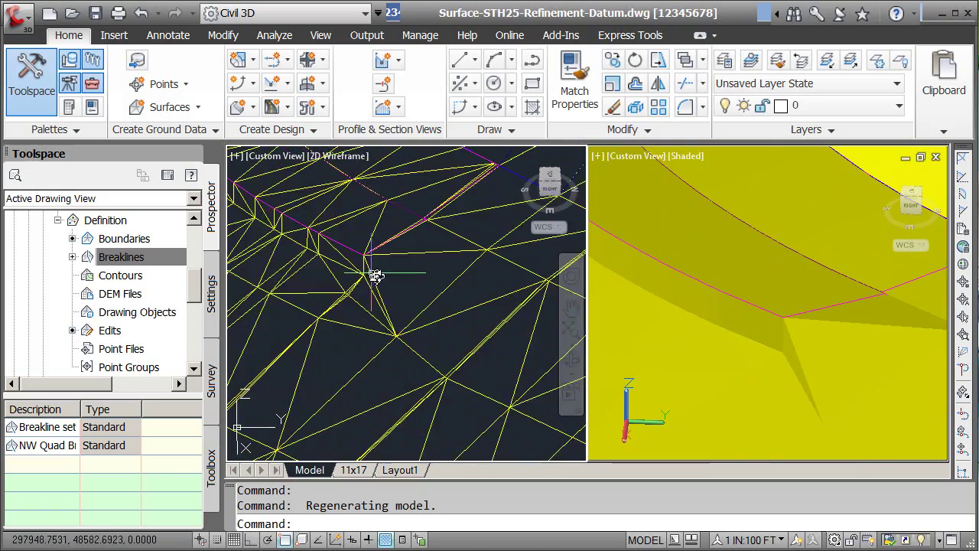
scroll(375, 275, "up", 5)
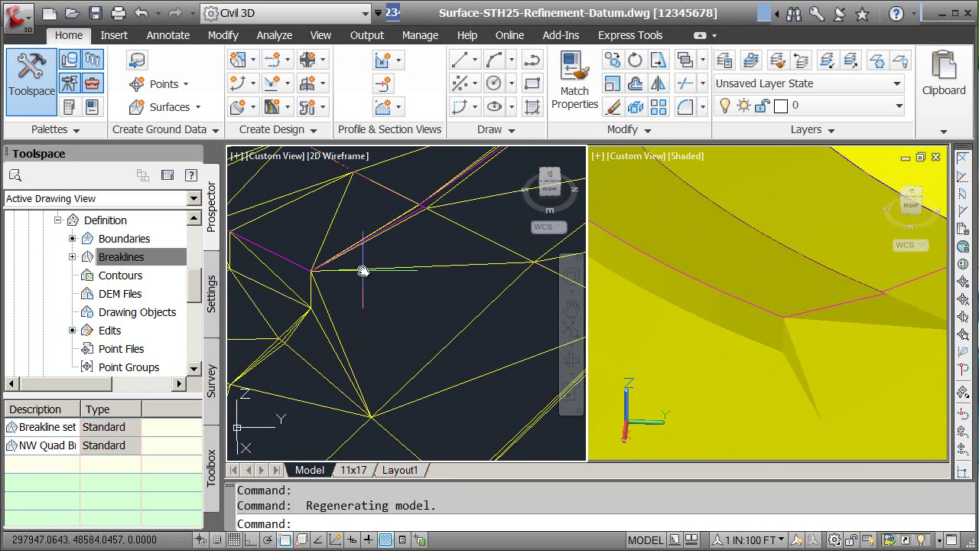
left_click(363, 271)
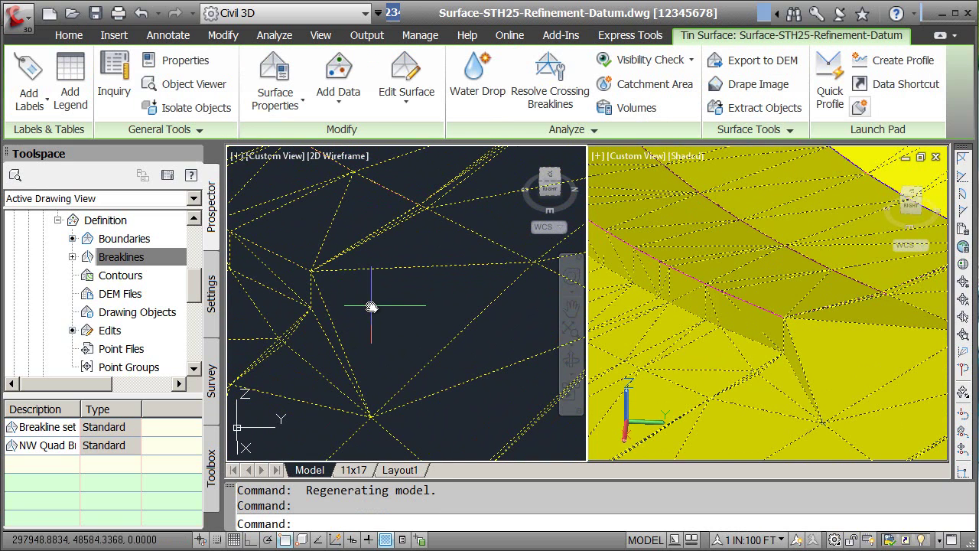
left_click(399, 103)
left_click(419, 214)
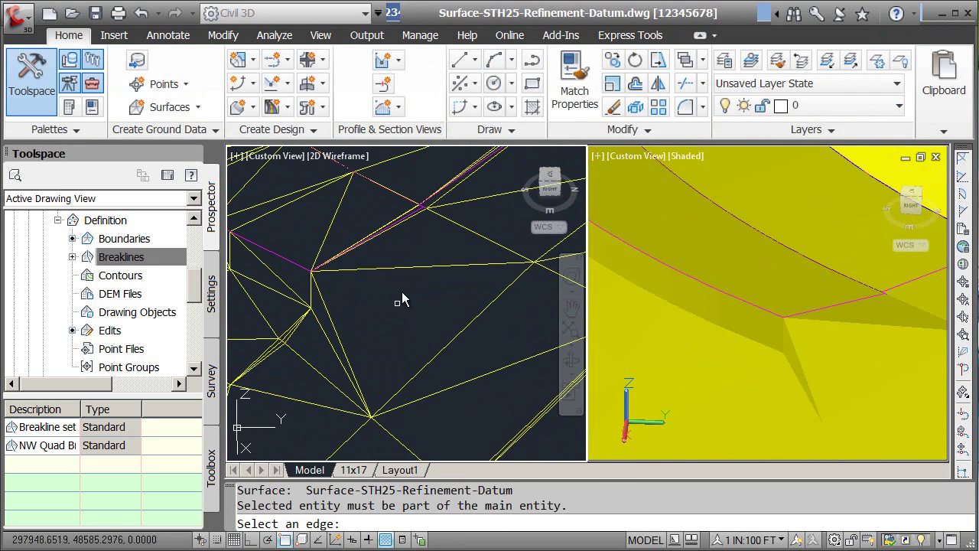
left_click(403, 270)
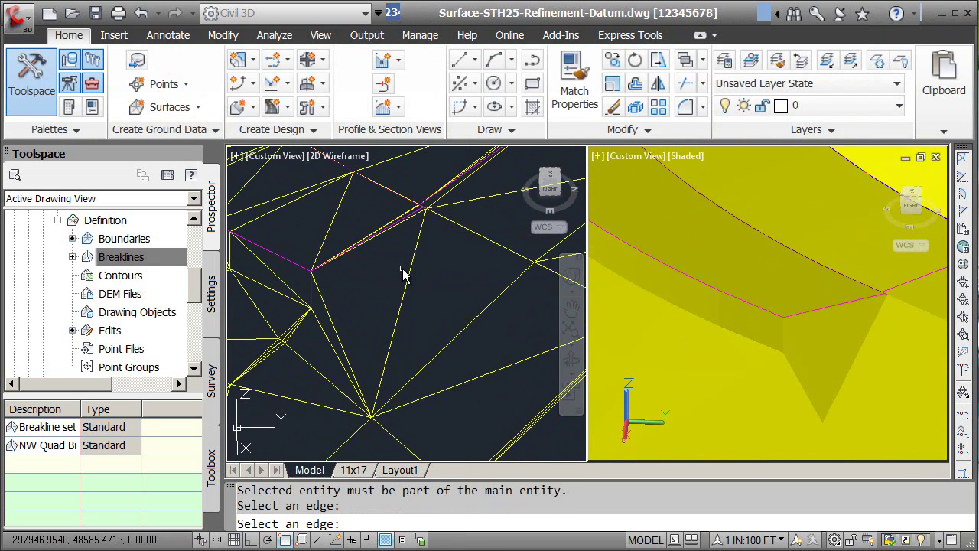
left_click(331, 317)
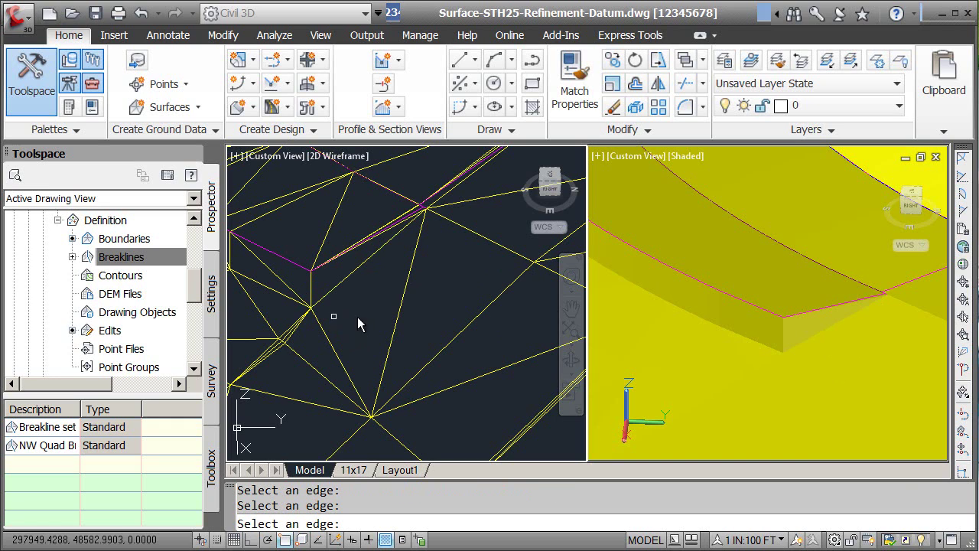
Swap the remaining sliver edge beside the terrace's end line, close to where the breakline arc ends, and finish the edge edits
mouse_move(859, 296)
middle_mouse_down("shift")
mouse_move(879, 293)
mouse_move(874, 306)
mouse_move(761, 331)
mouse_move(800, 327)
middle_mouse_up("shift")
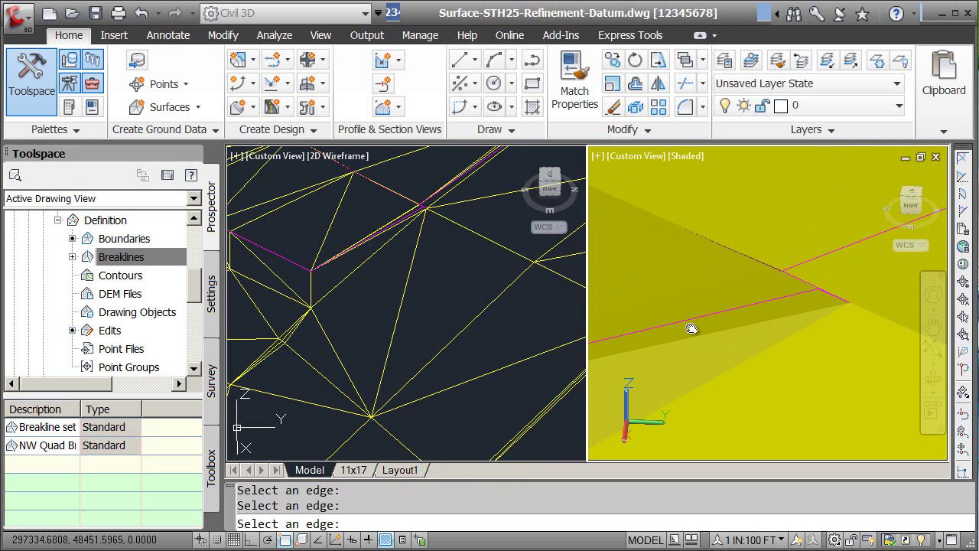
scroll(411, 265, "up", 5)
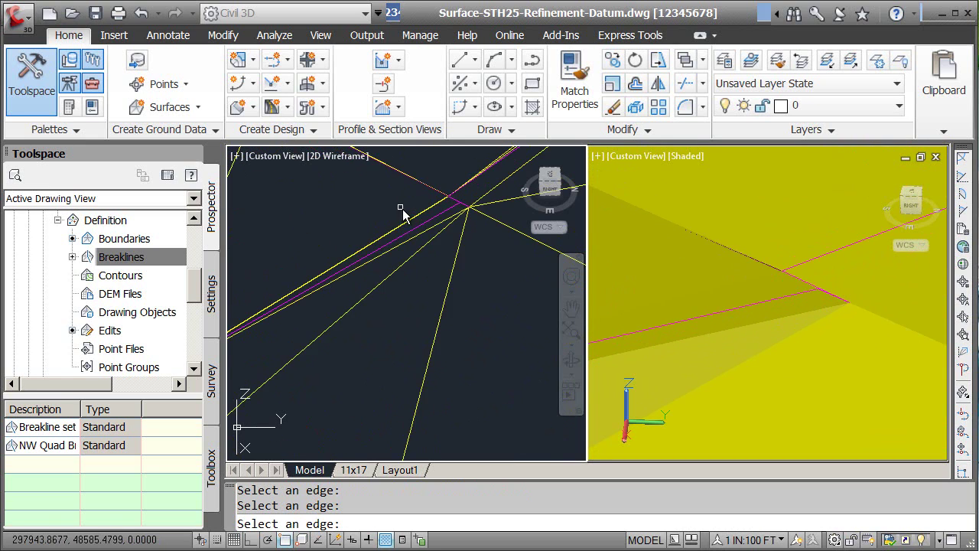
left_click(432, 241)
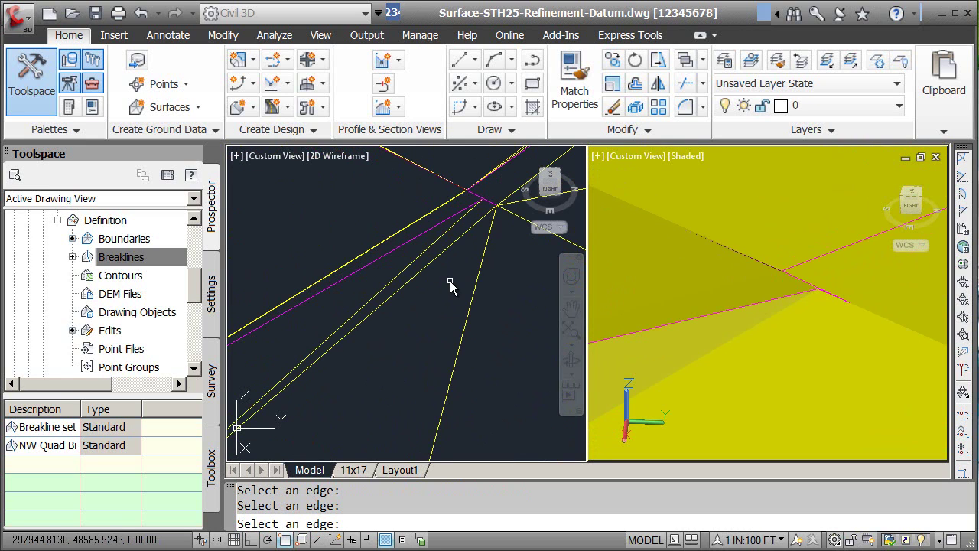
scroll(778, 343, "up", 5)
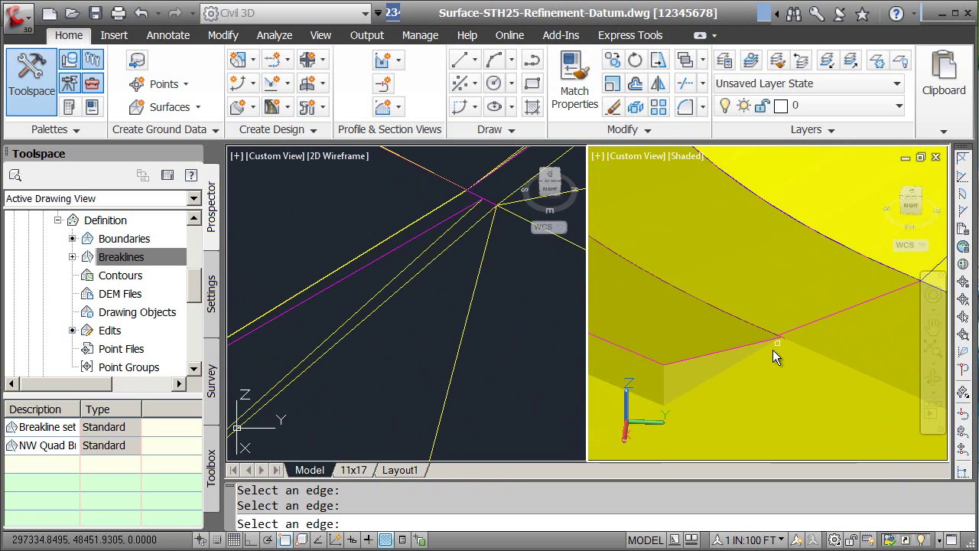
middle_click_drag(727, 368, 777, 339)
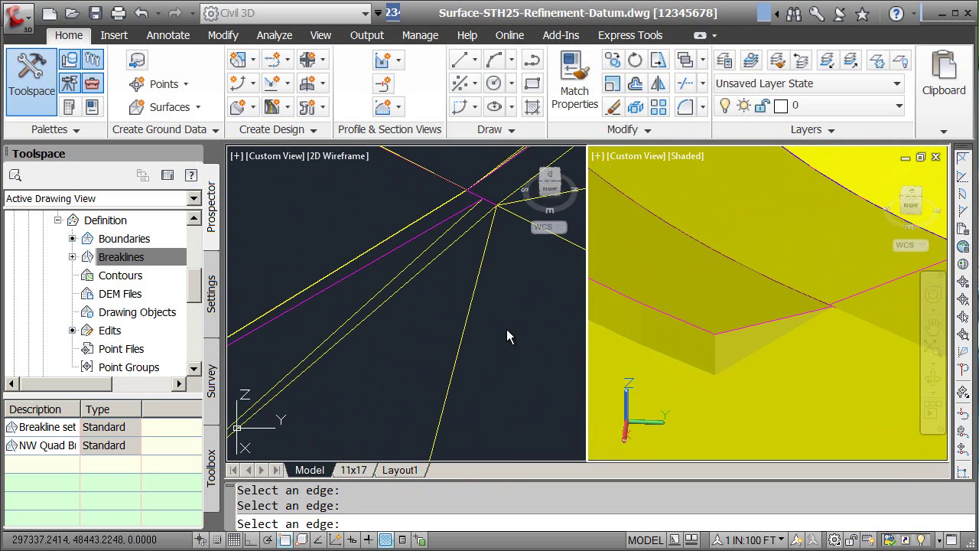
left_click(507, 329)
key("Escape")
key("Escape")
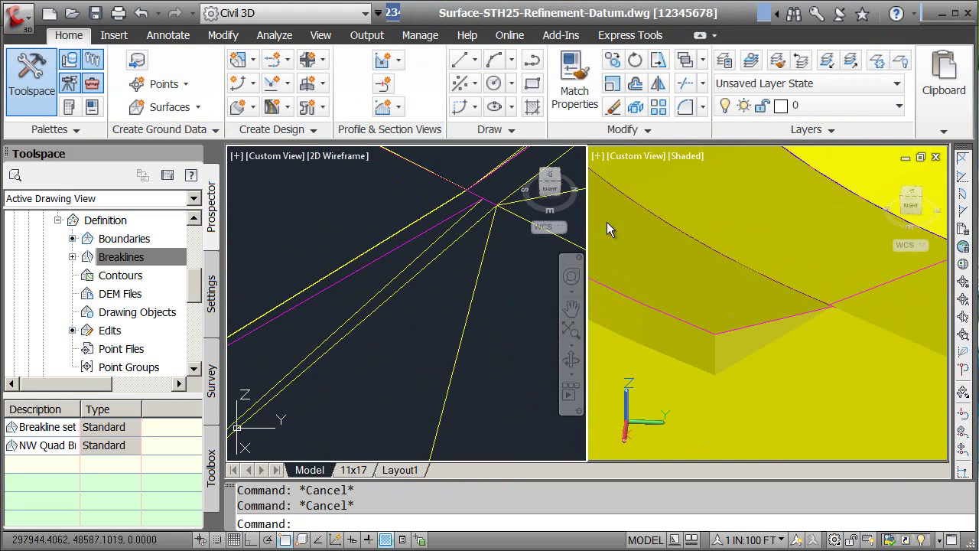
Maximize the shaded viewport and review the refined curb terrace in the context of the whole intersection surface
left_click(597, 159)
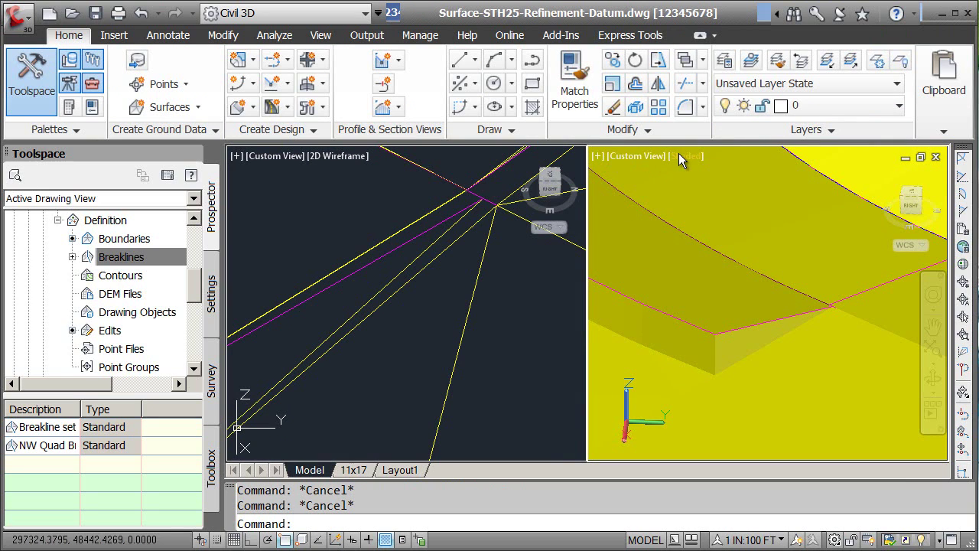
left_click(598, 156)
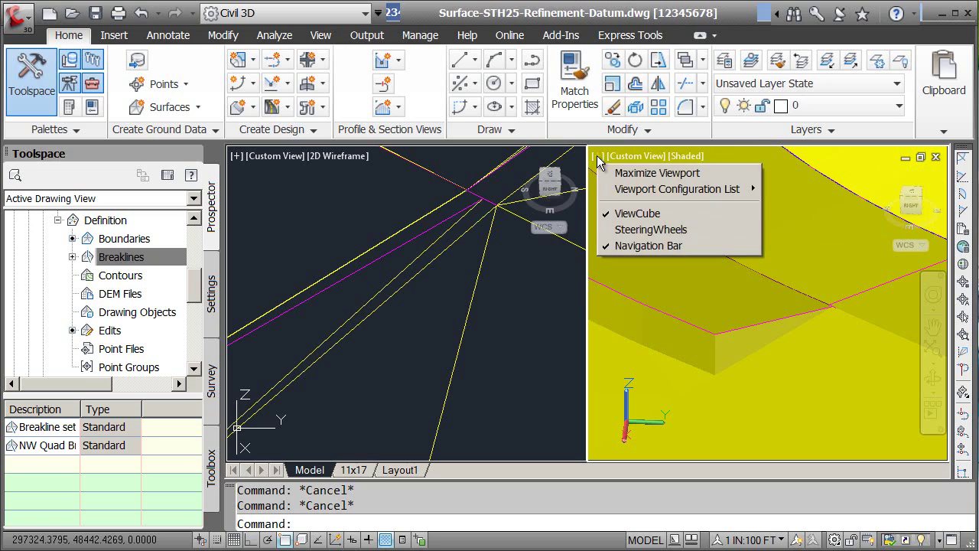
left_click(656, 174)
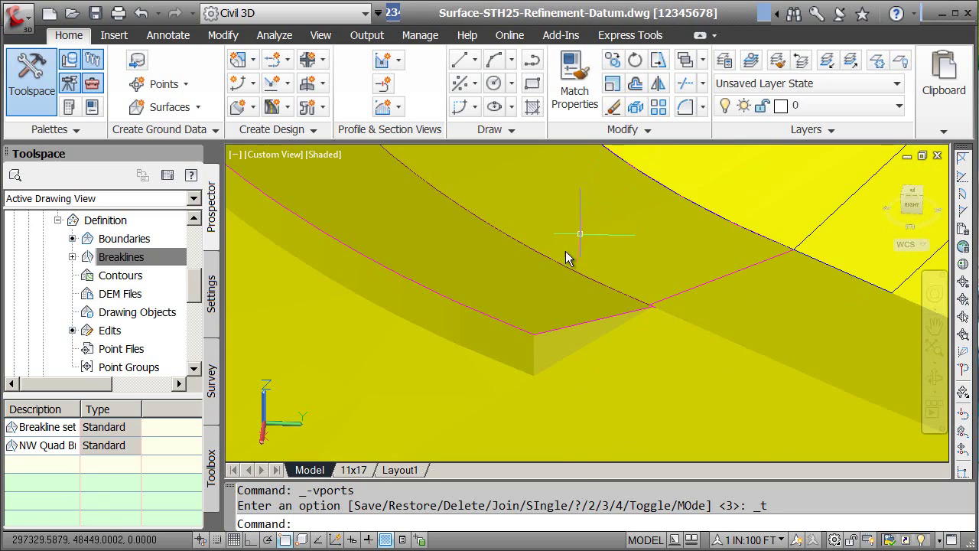
scroll(583, 288, "down", 10)
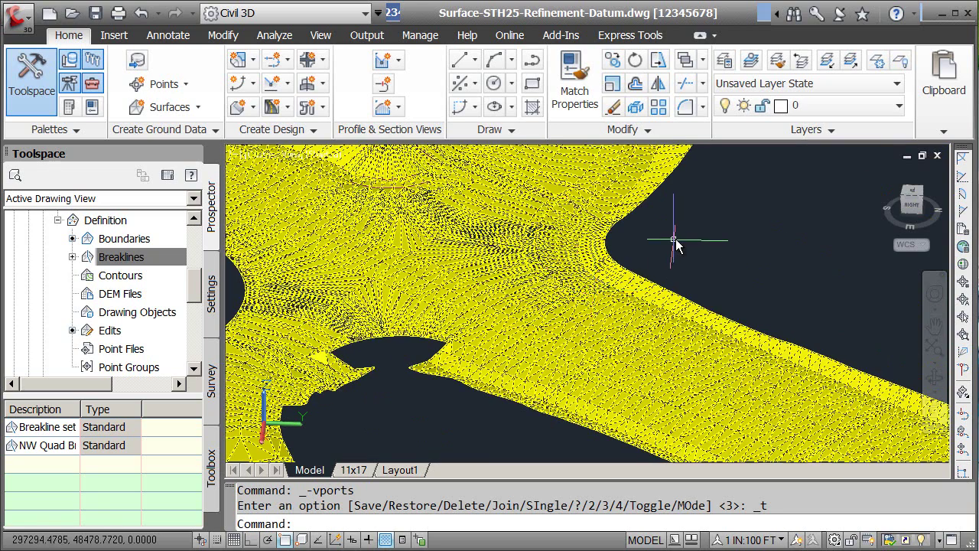
mouse_move(673, 240)
middle_mouse_down()
mouse_move(697, 328)
mouse_move(787, 345)
mouse_move(786, 362)
mouse_move(751, 360)
mouse_move(796, 360)
middle_mouse_up()
scroll(690, 321, "up", 2)
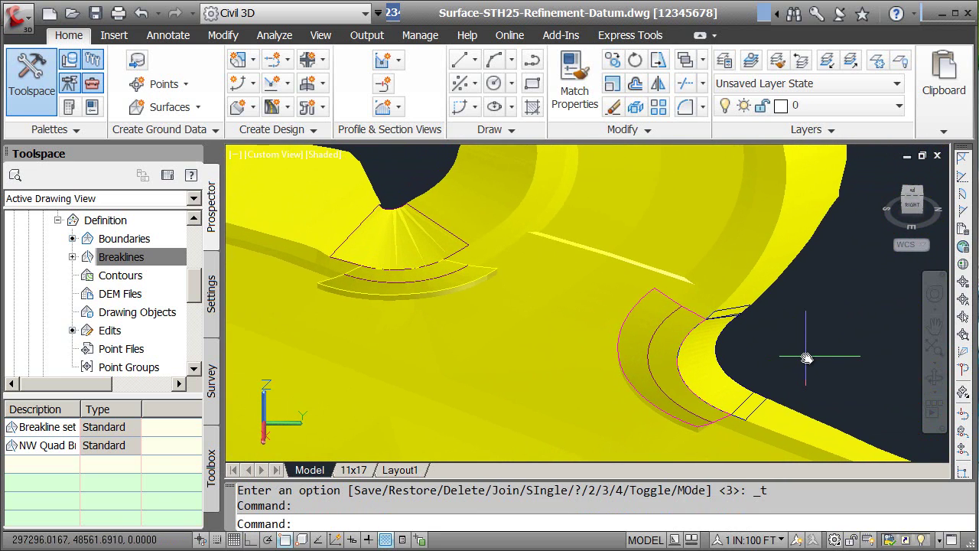